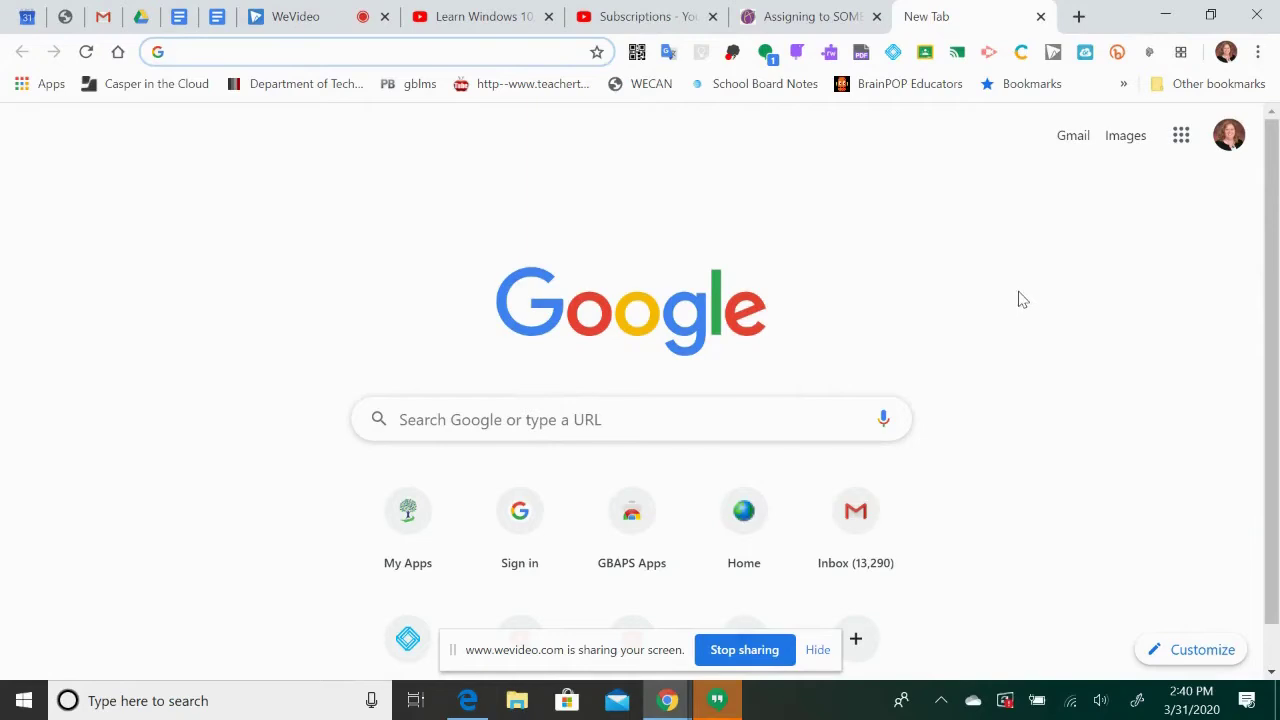
Go to the ClassLink home page, open its file storage, and open the M:\Drive folder on the School Network
{"action": "left_click_drag", "start_coordinate": [609, 660], "coordinate": [162, 96]}
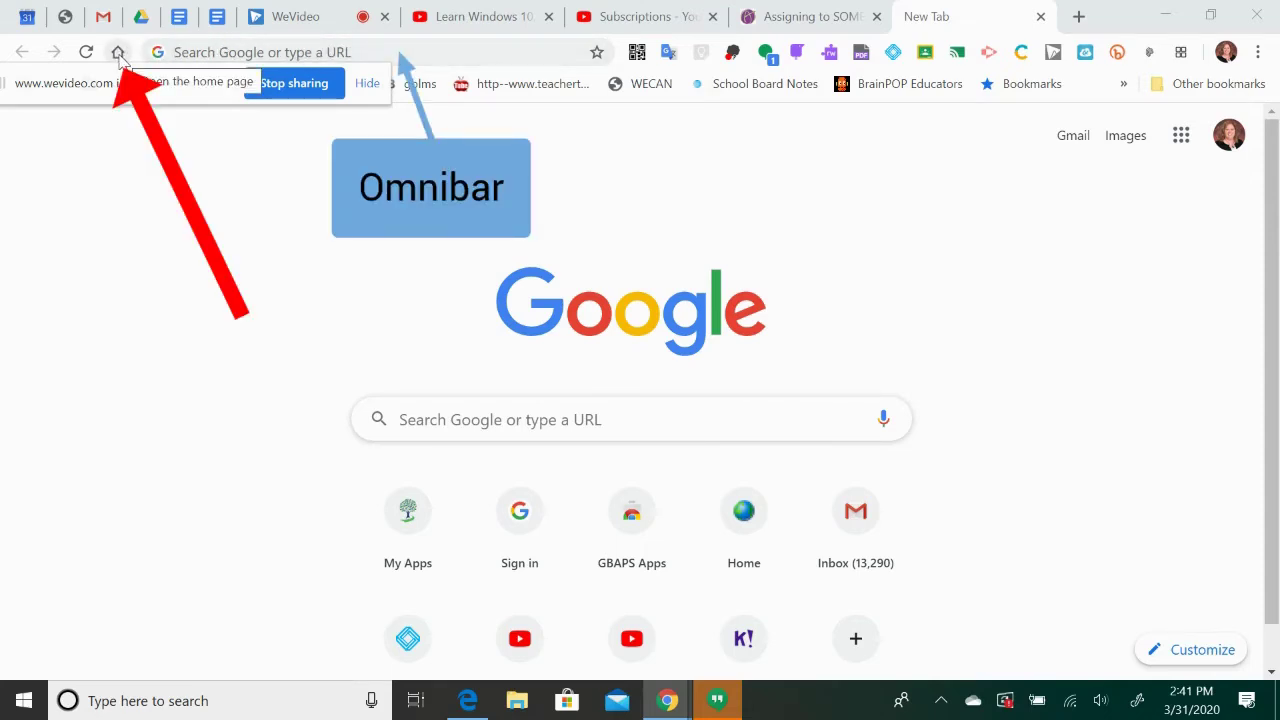
{"action": "left_click", "coordinate": [118, 52]}
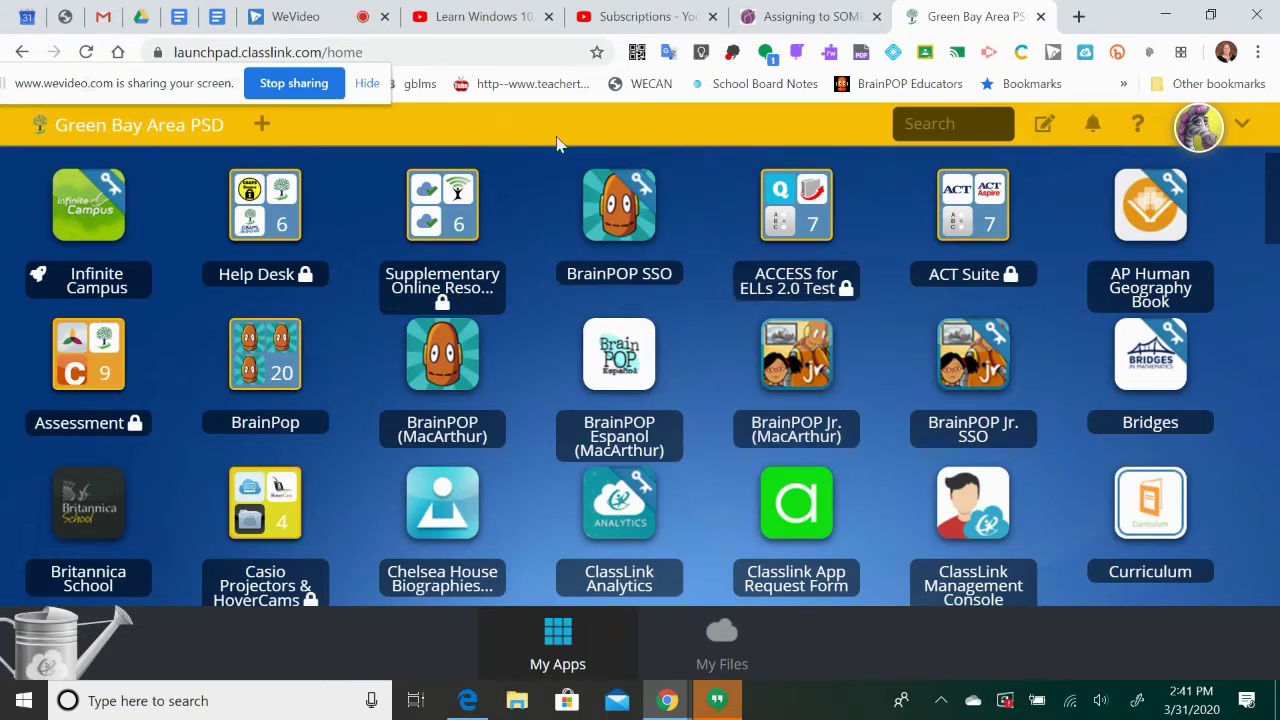
{"action": "left_click", "coordinate": [730, 646]}
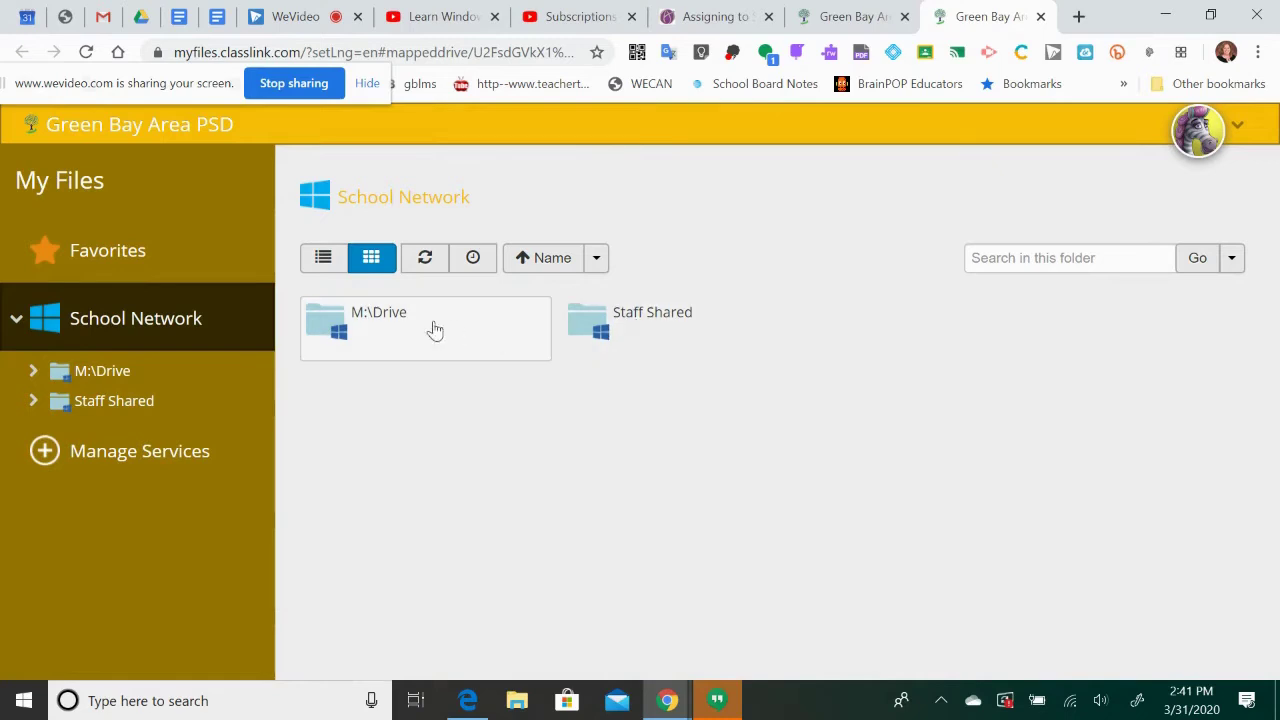
{"action": "double_click", "coordinate": [371, 320]}
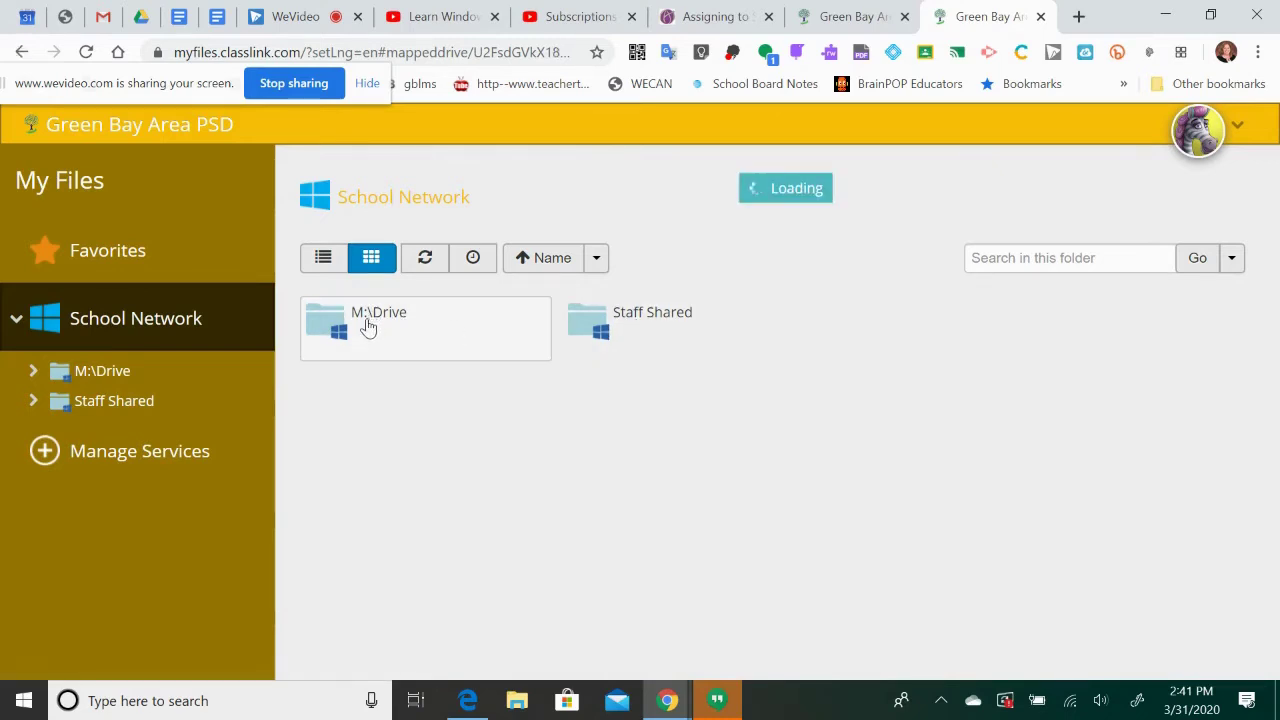
Open the Europe lessons.docx document from the Europe folder inside Social Studies 6
{"action": "scroll", "coordinate": [733, 440], "scroll_direction": "down", "scroll_amount": 11}
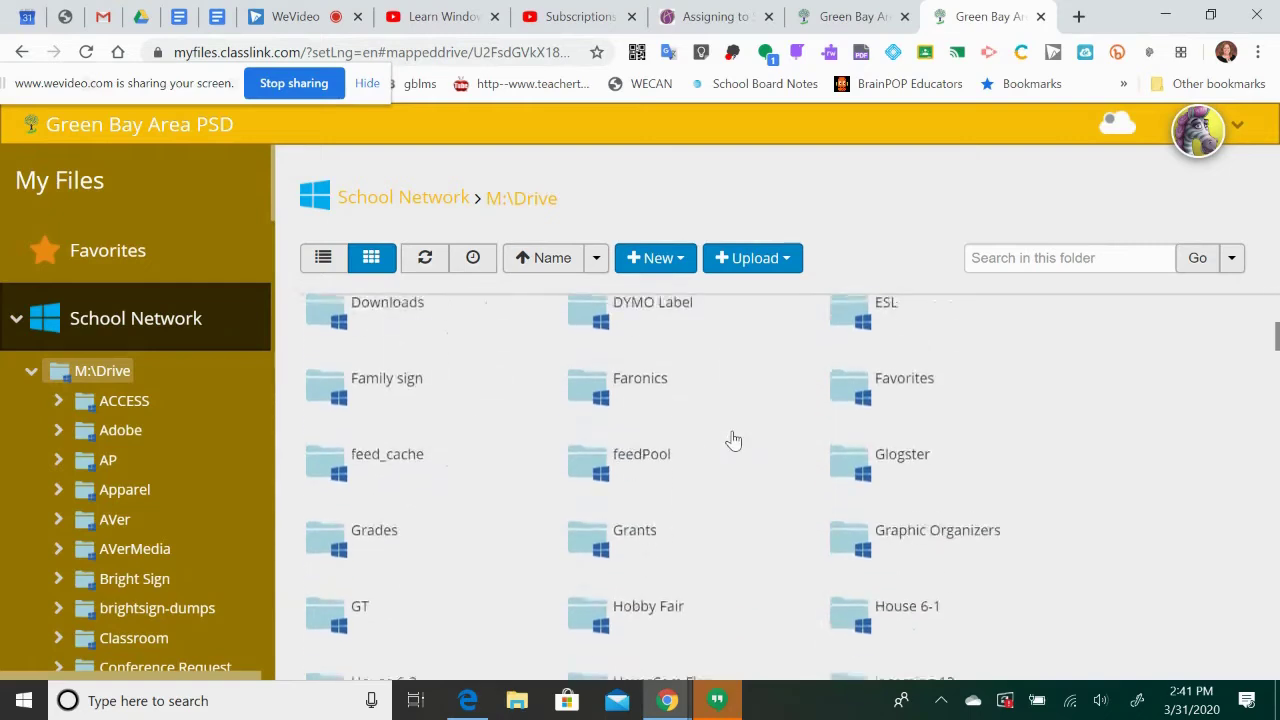
{"action": "scroll", "coordinate": [733, 440], "scroll_direction": "down", "scroll_amount": 5}
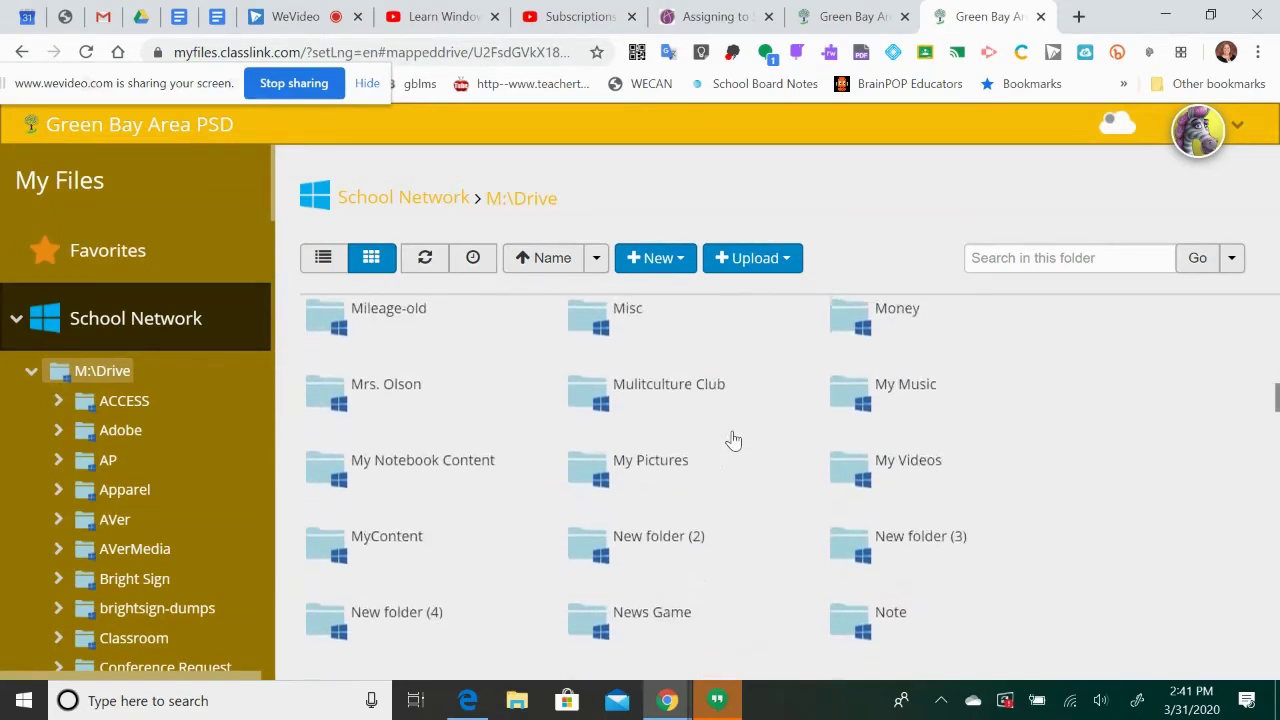
{"action": "scroll", "coordinate": [733, 440], "scroll_direction": "down", "scroll_amount": 3}
{"action": "scroll", "coordinate": [733, 440], "scroll_direction": "down", "scroll_amount": 4}
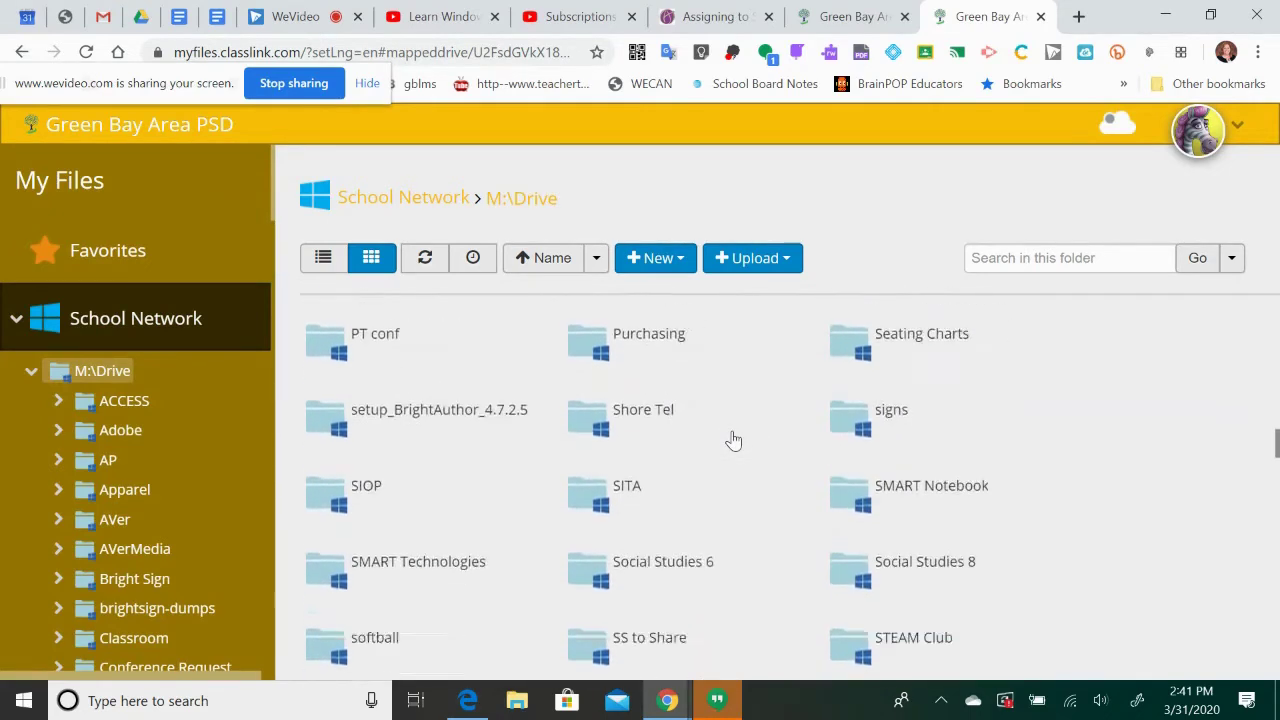
{"action": "double_click", "coordinate": [661, 430]}
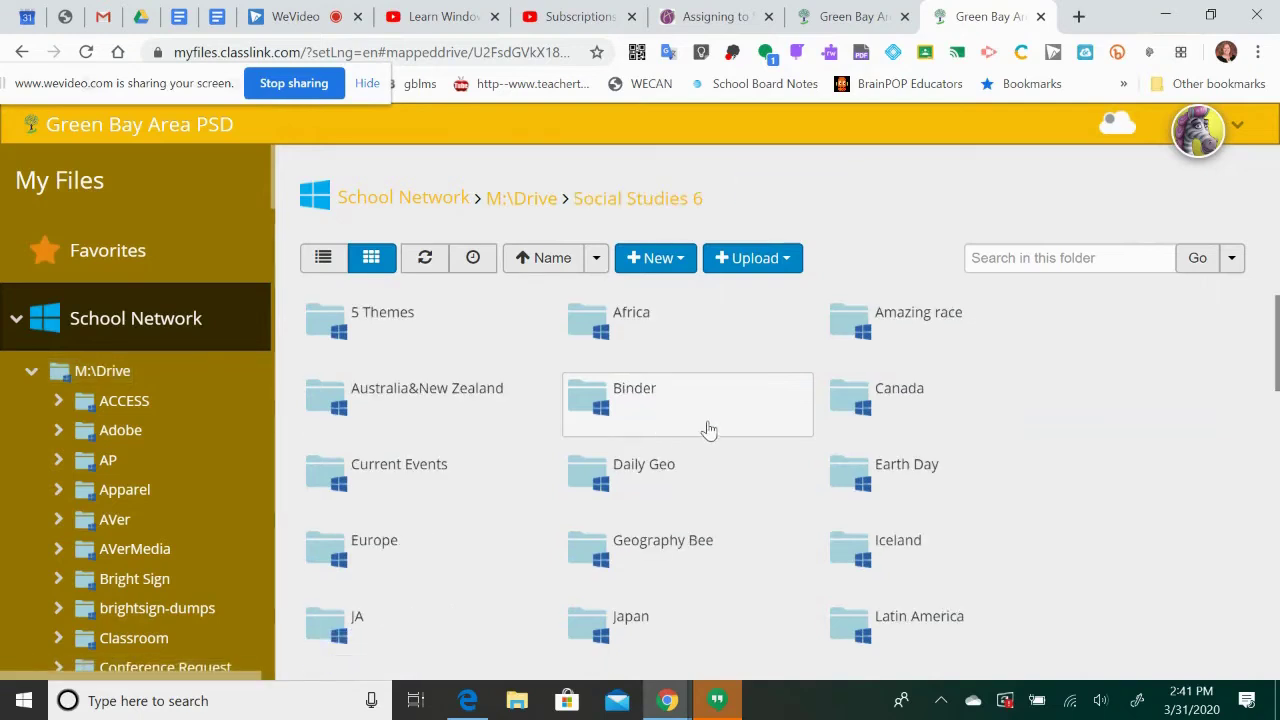
{"action": "double_click", "coordinate": [383, 555]}
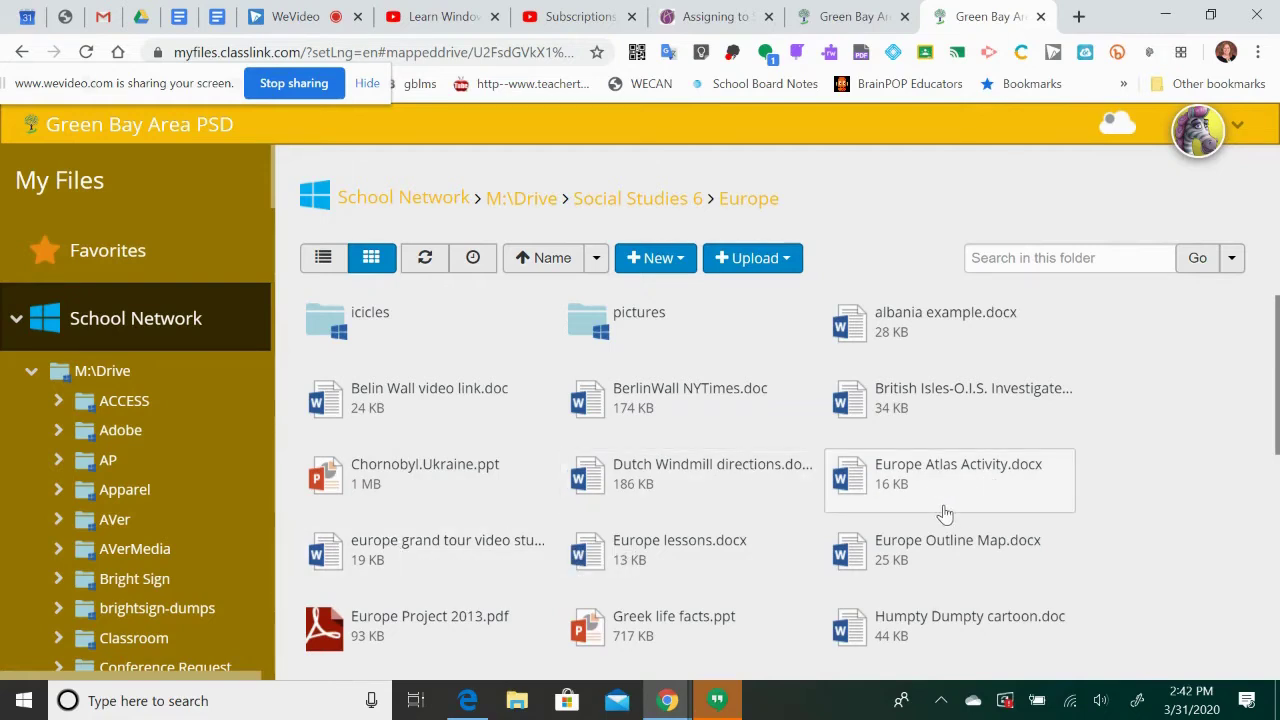
{"action": "left_click", "coordinate": [686, 553]}
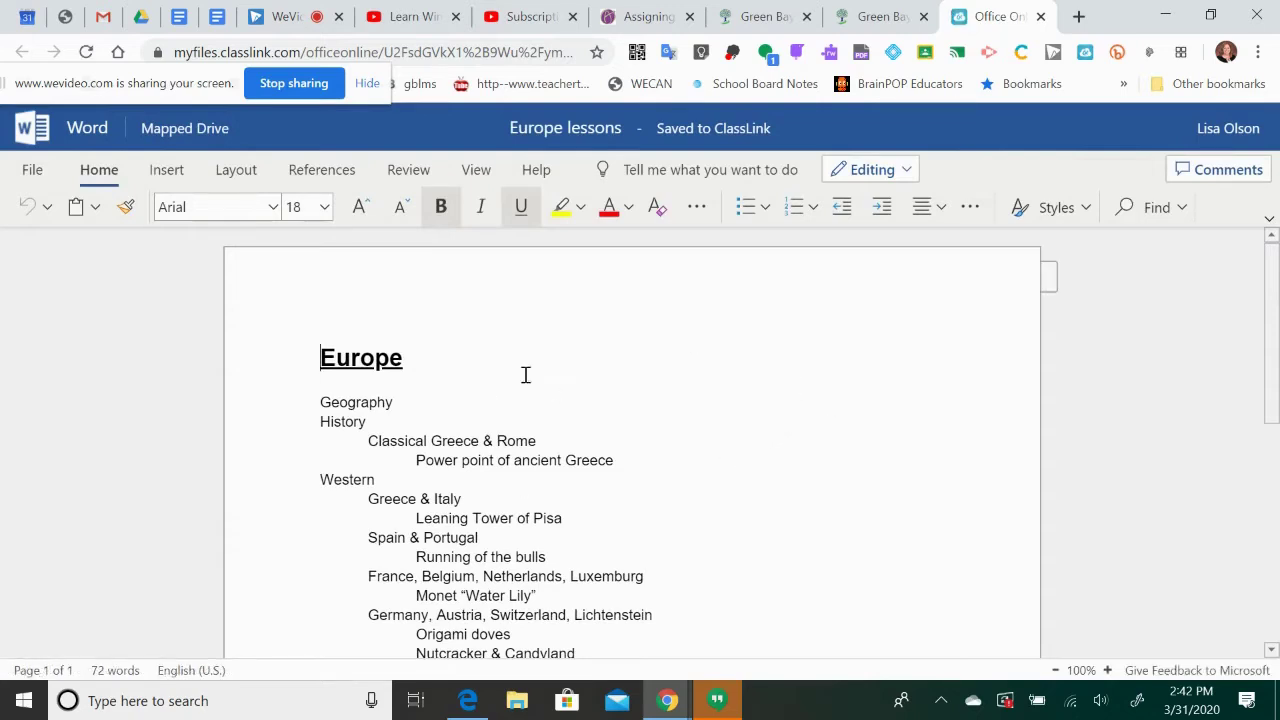
{"action": "left_click", "coordinate": [33, 172]}
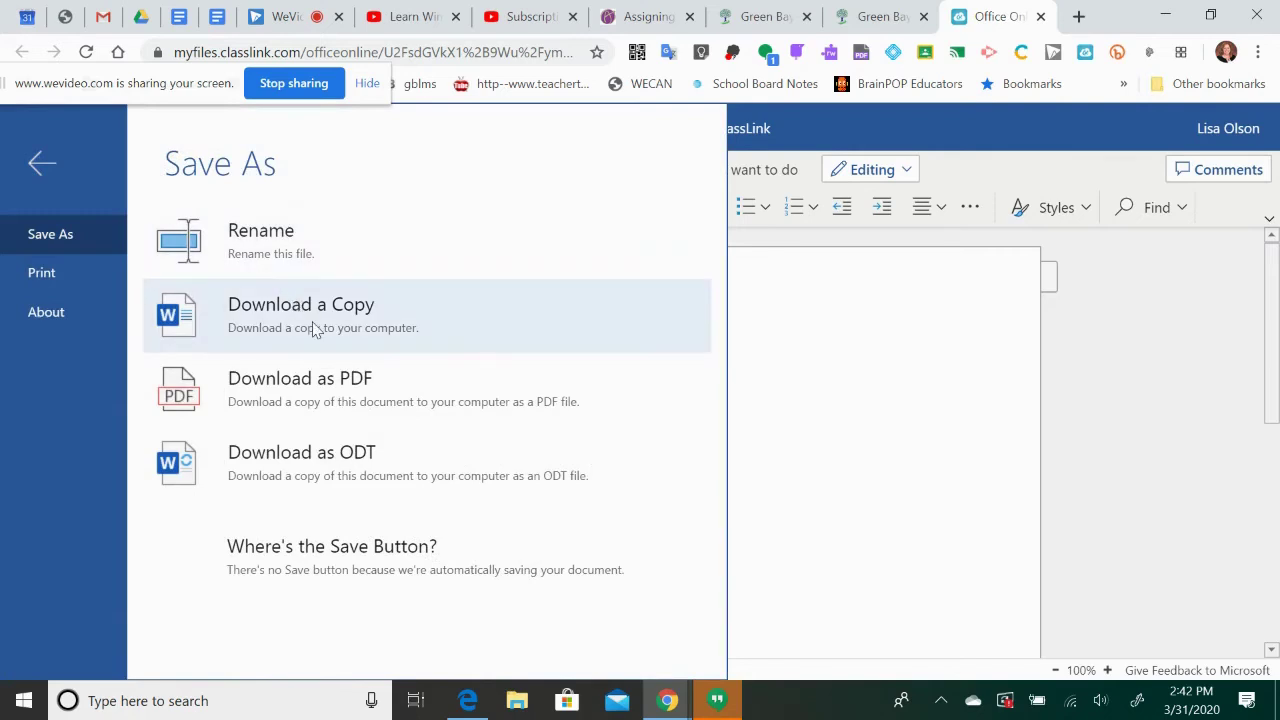
{"action": "left_click", "coordinate": [327, 393]}
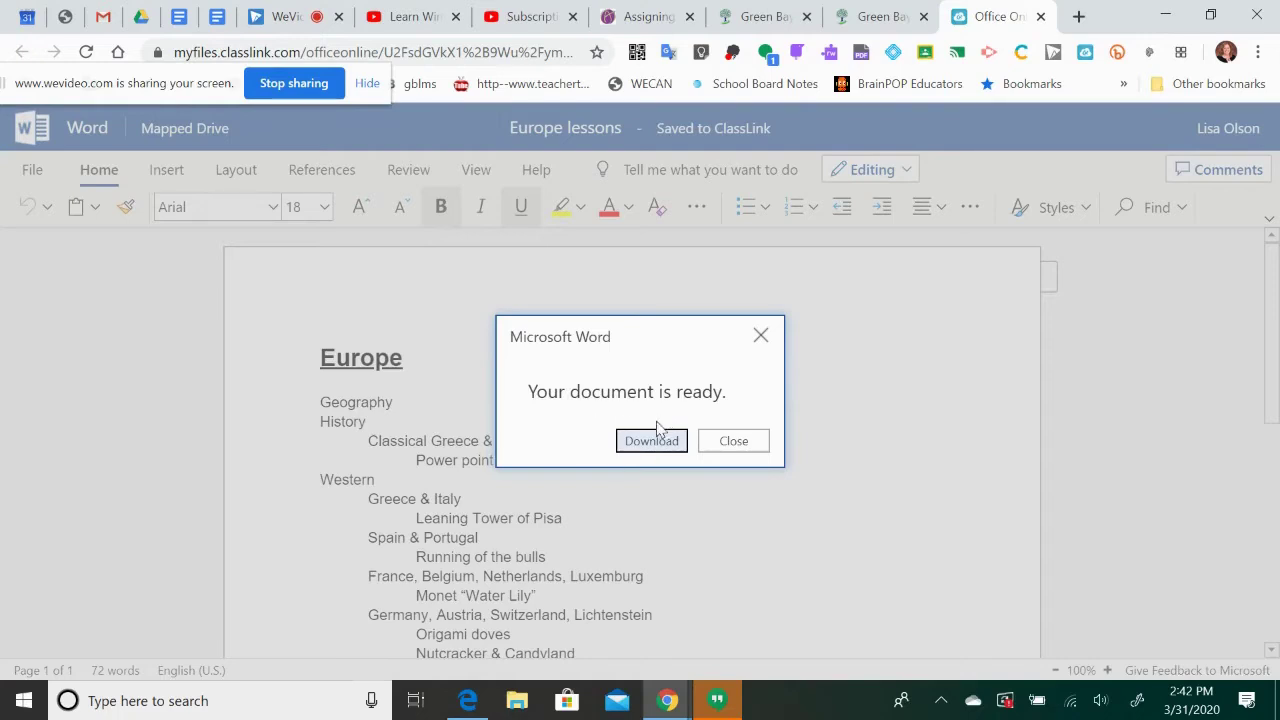
{"action": "left_click", "coordinate": [760, 336]}
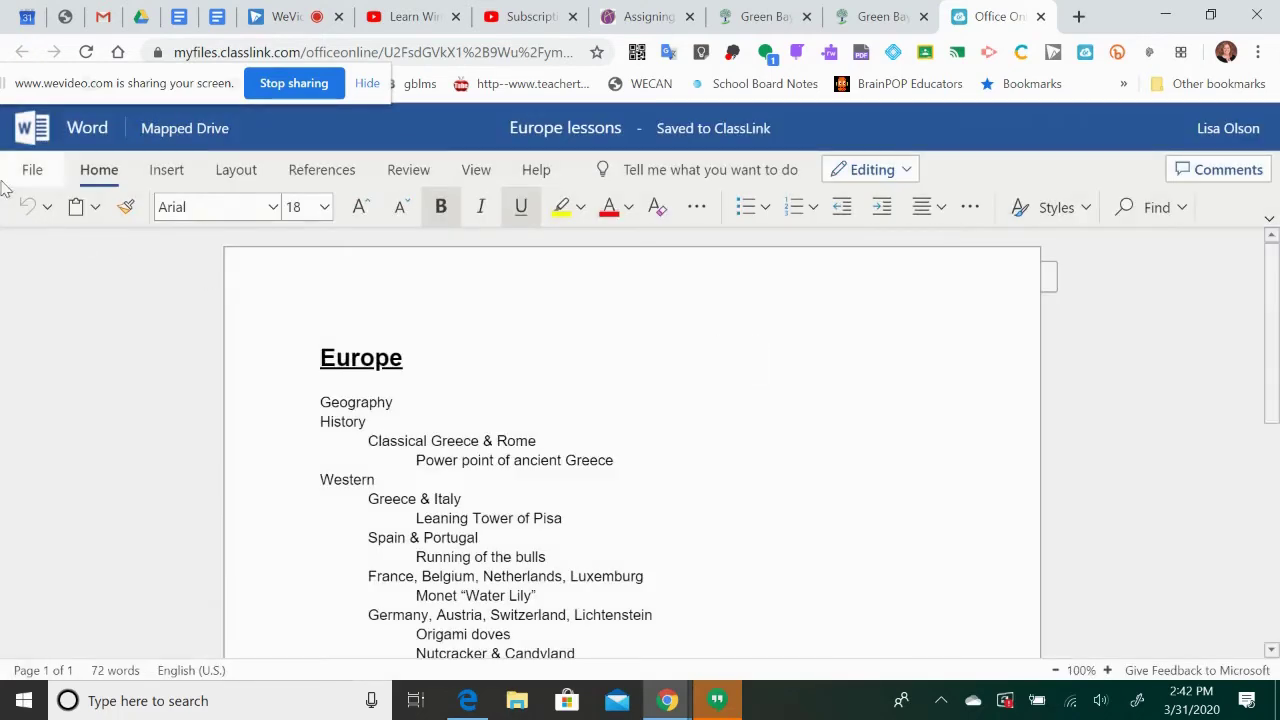
Download a copy of the document to the Desktop as a Word file named "Europe Lessons"
{"action": "left_click", "coordinate": [33, 170]}
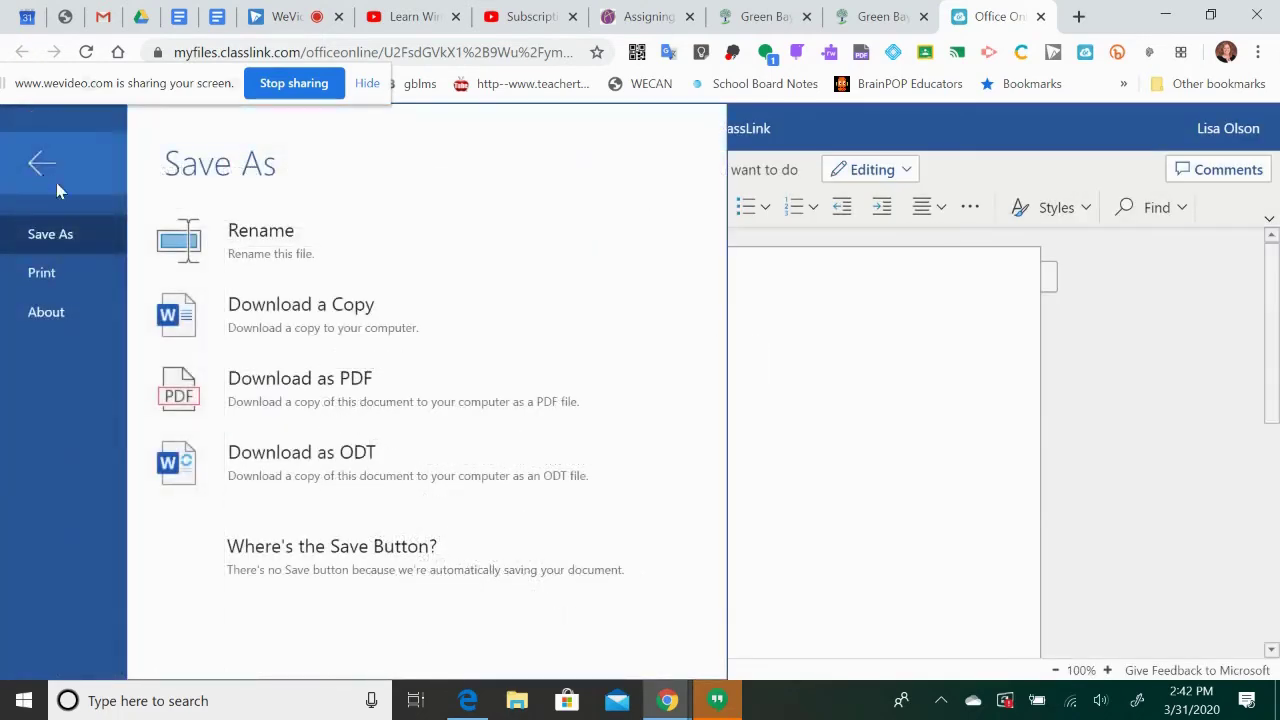
{"action": "left_click", "coordinate": [288, 313]}
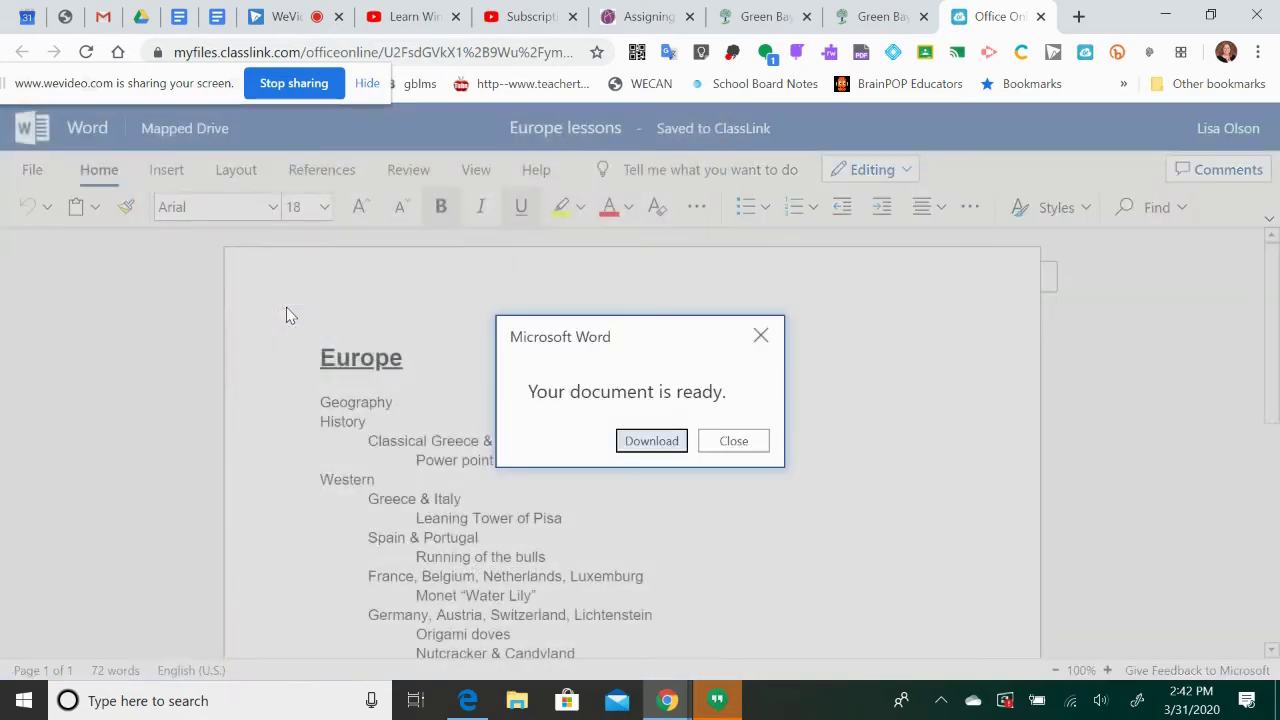
{"action": "left_click", "coordinate": [663, 450]}
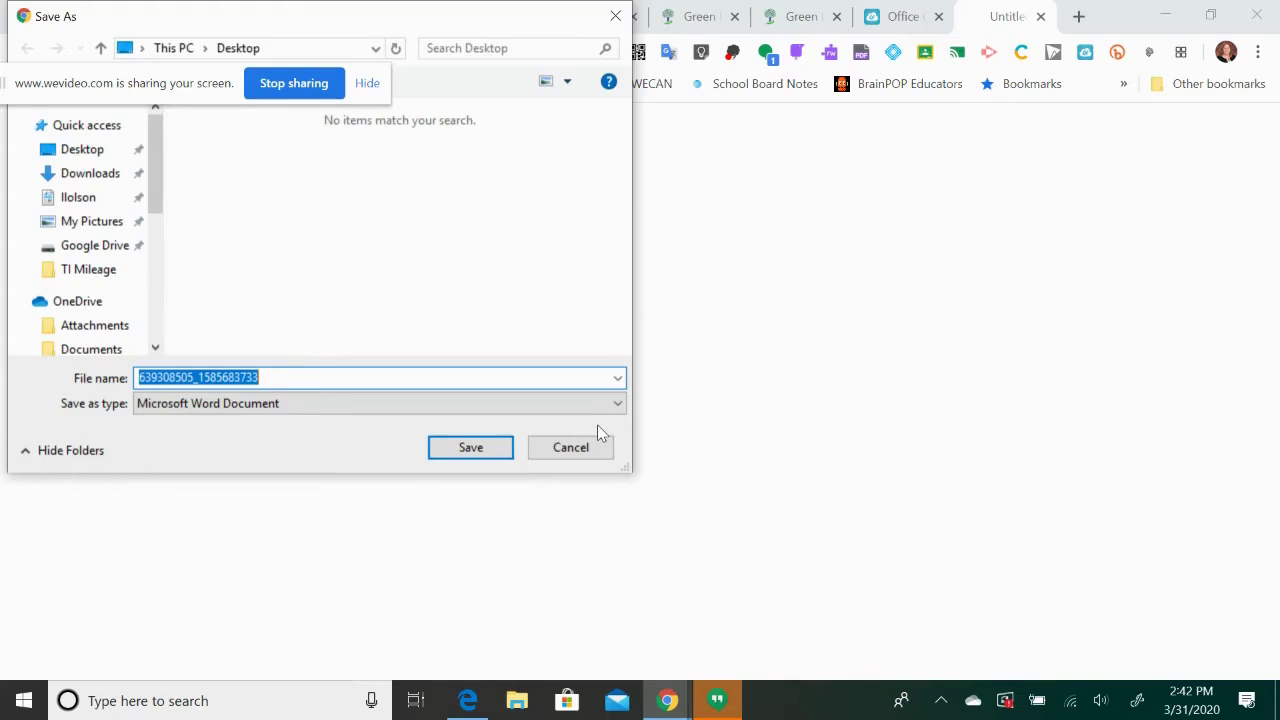
{"action": "left_click", "coordinate": [90, 152]}
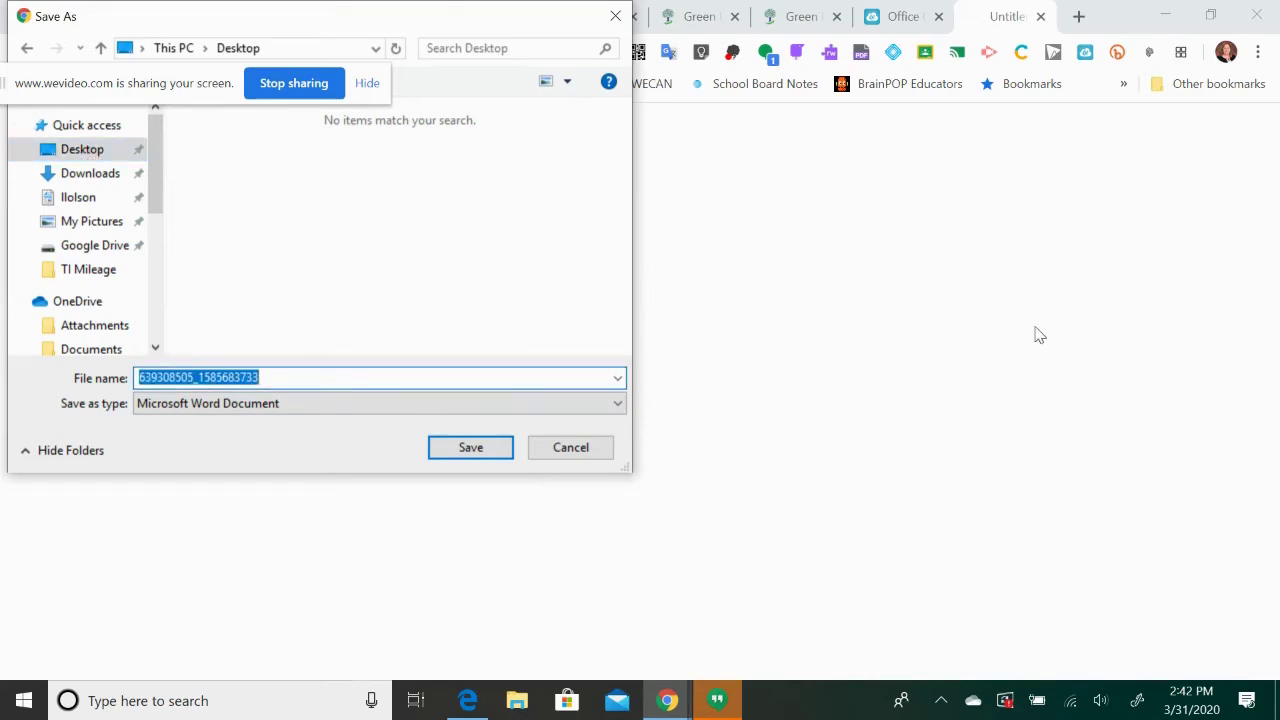
{"action": "type", "text": "Europe Lessons"}
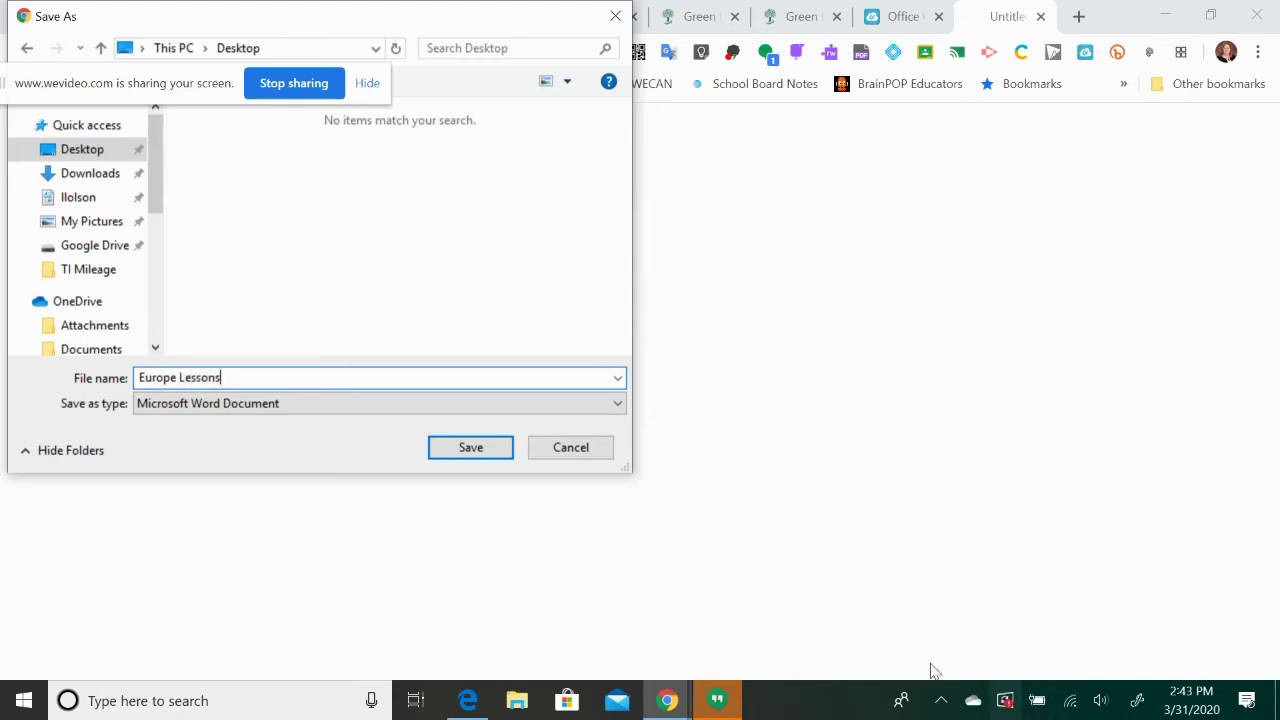
{"action": "left_click", "coordinate": [489, 447]}
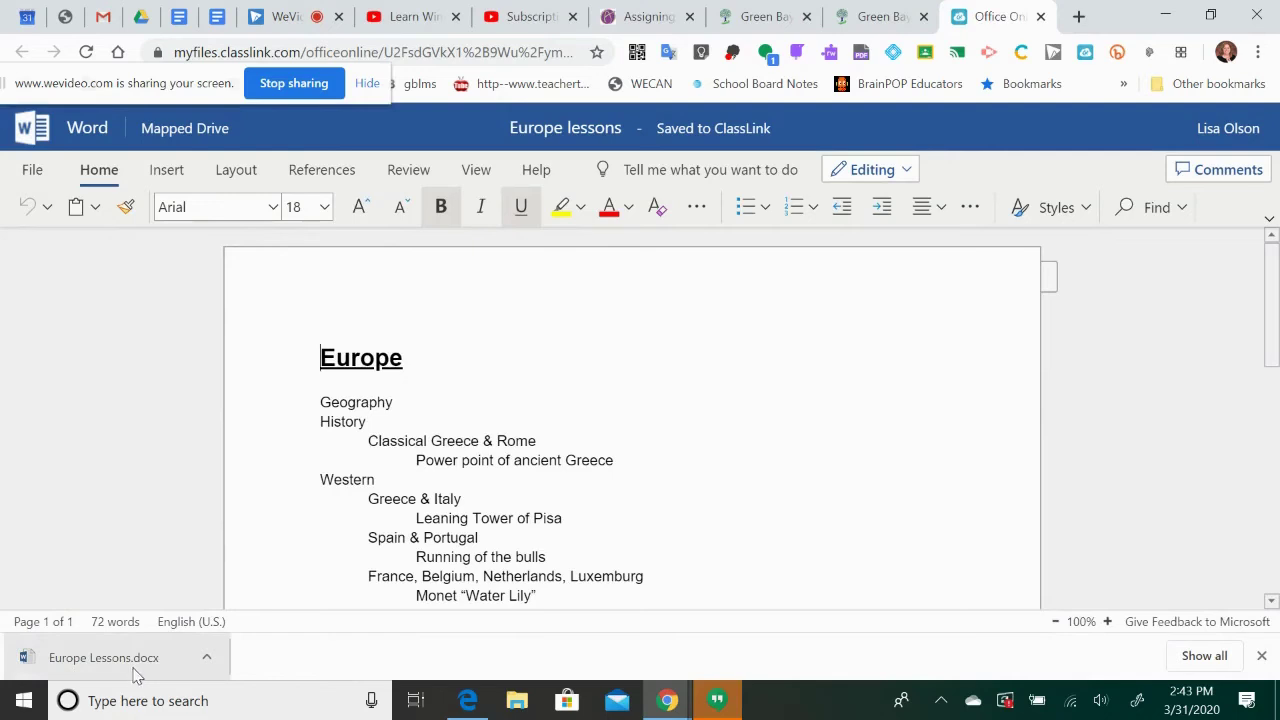
Check the Windows desktop for the saved Europe Lessons file, and return to the document in Chrome
{"action": "left_click", "coordinate": [1167, 17]}
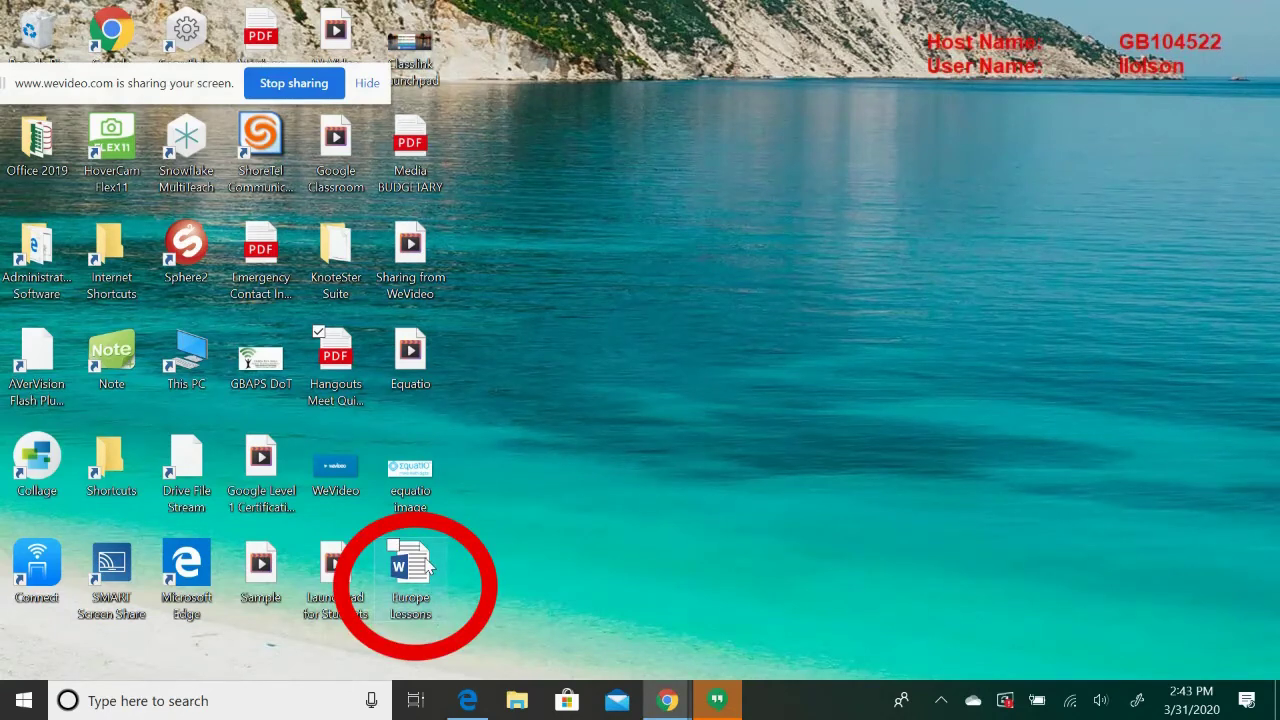
{"action": "mouse_move", "coordinate": [667, 702]}
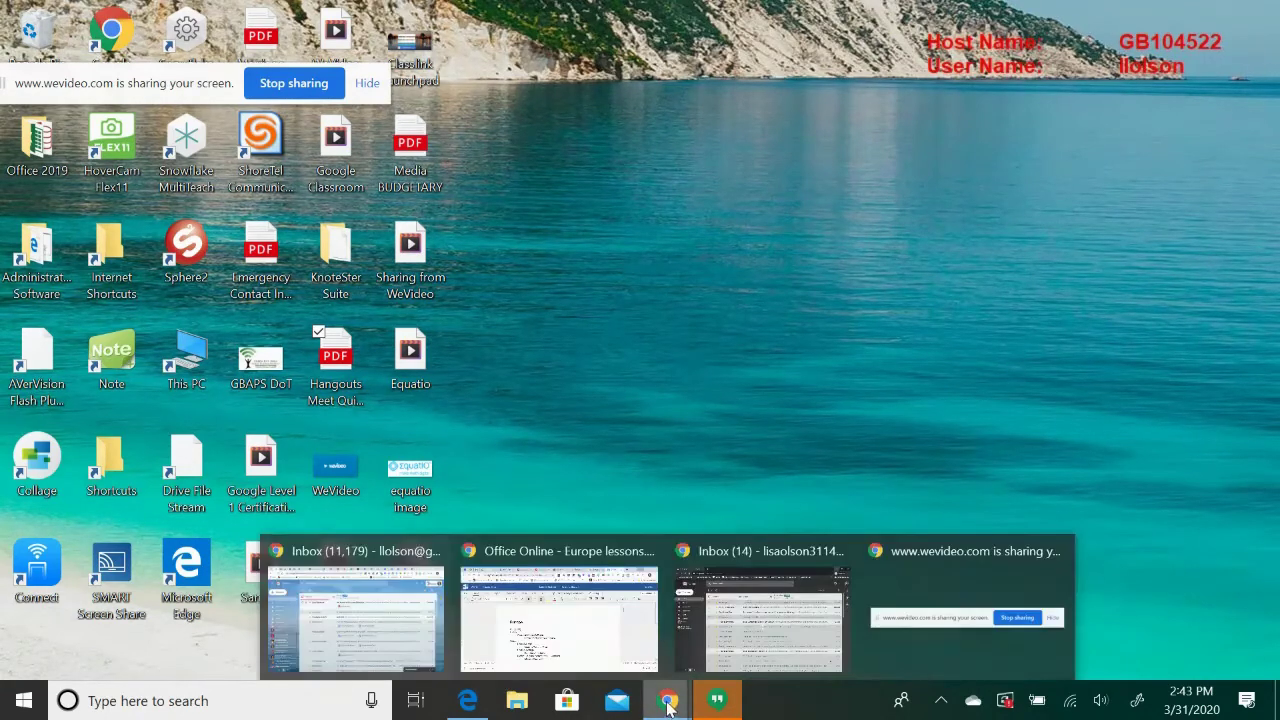
{"action": "left_click", "coordinate": [474, 609]}
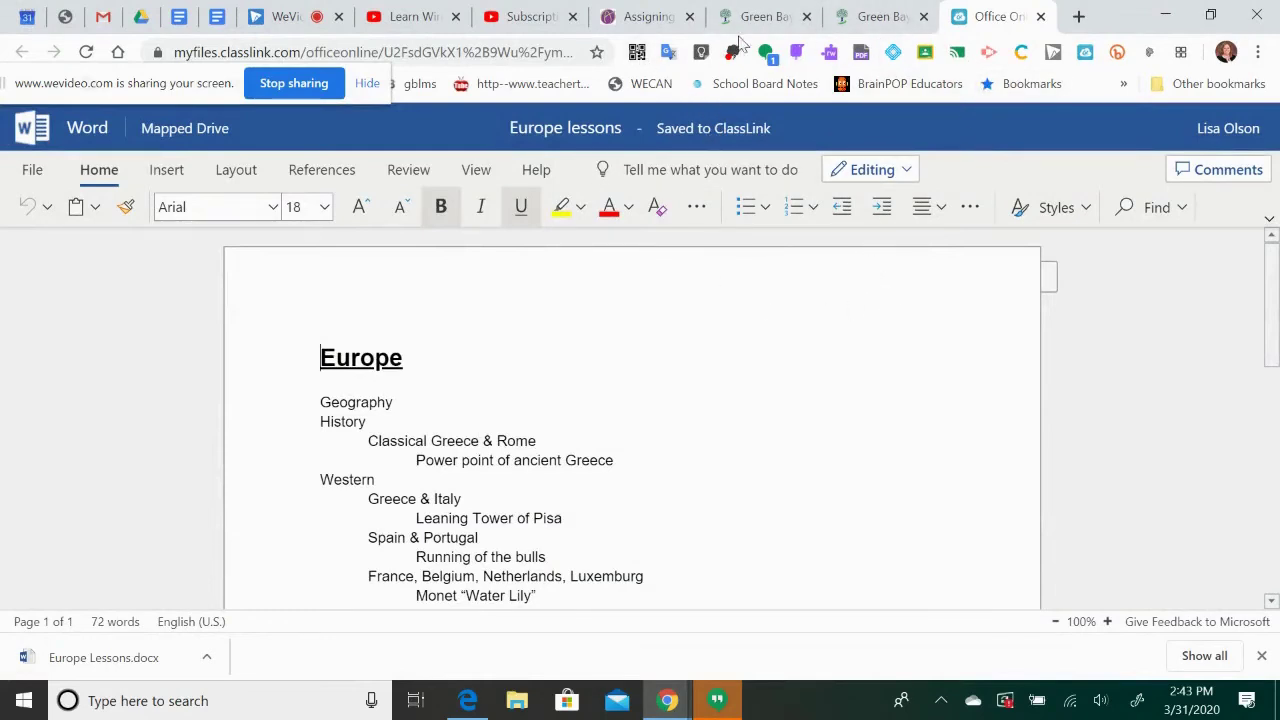
Open Google Classroom from Google Drive and enter the Practice Class Period 3 class
{"action": "left_click", "coordinate": [144, 20]}
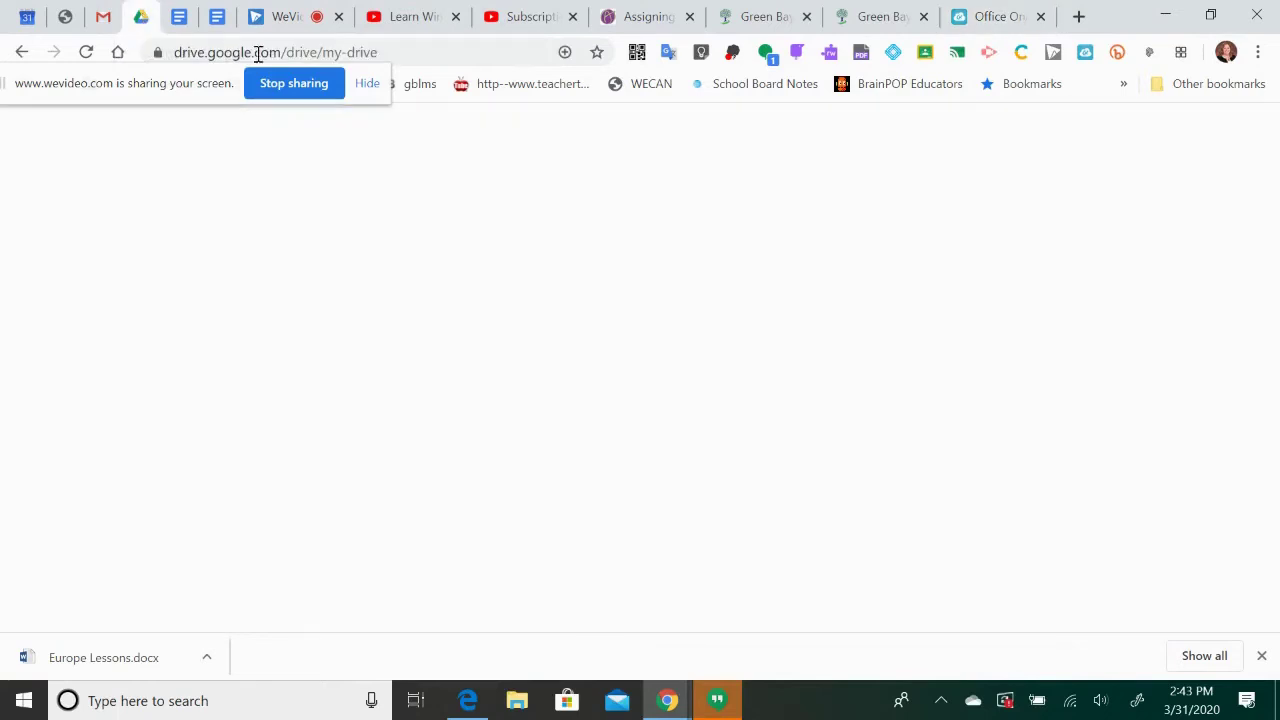
{"action": "left_click", "coordinate": [1097, 134]}
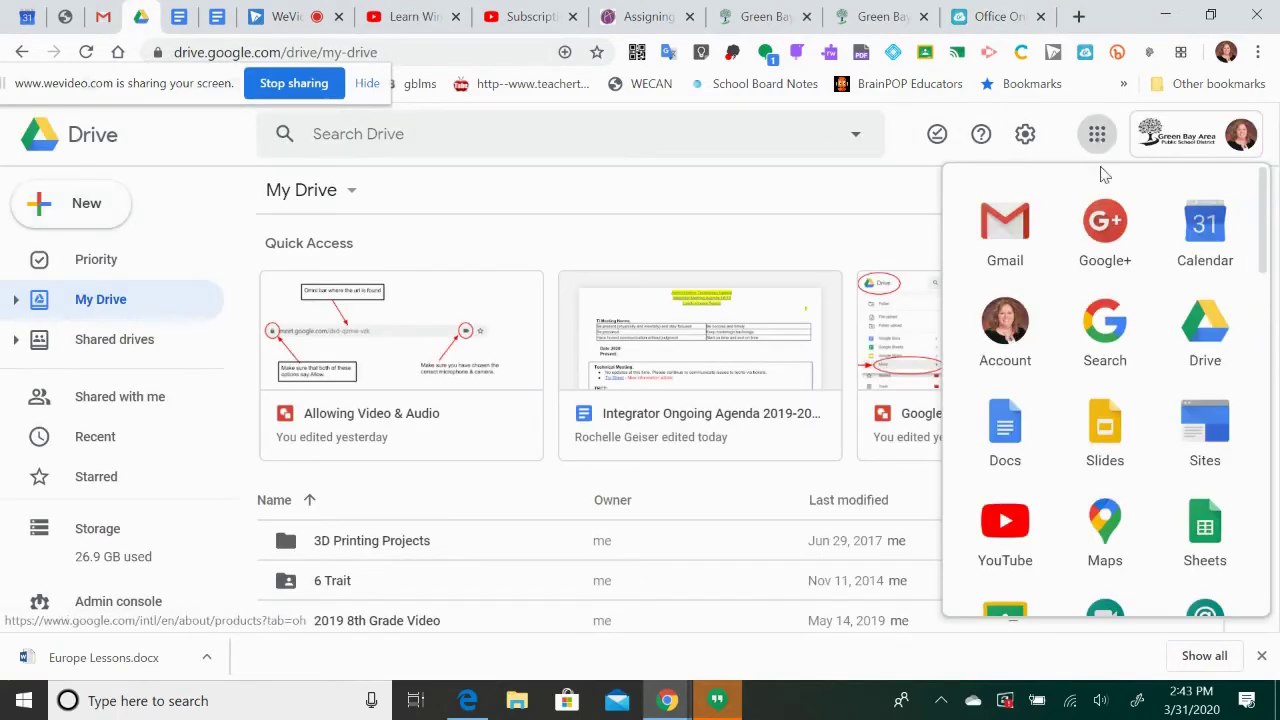
{"action": "scroll", "coordinate": [1100, 363], "scroll_direction": "down", "scroll_amount": 1}
{"action": "left_click", "coordinate": [1015, 532]}
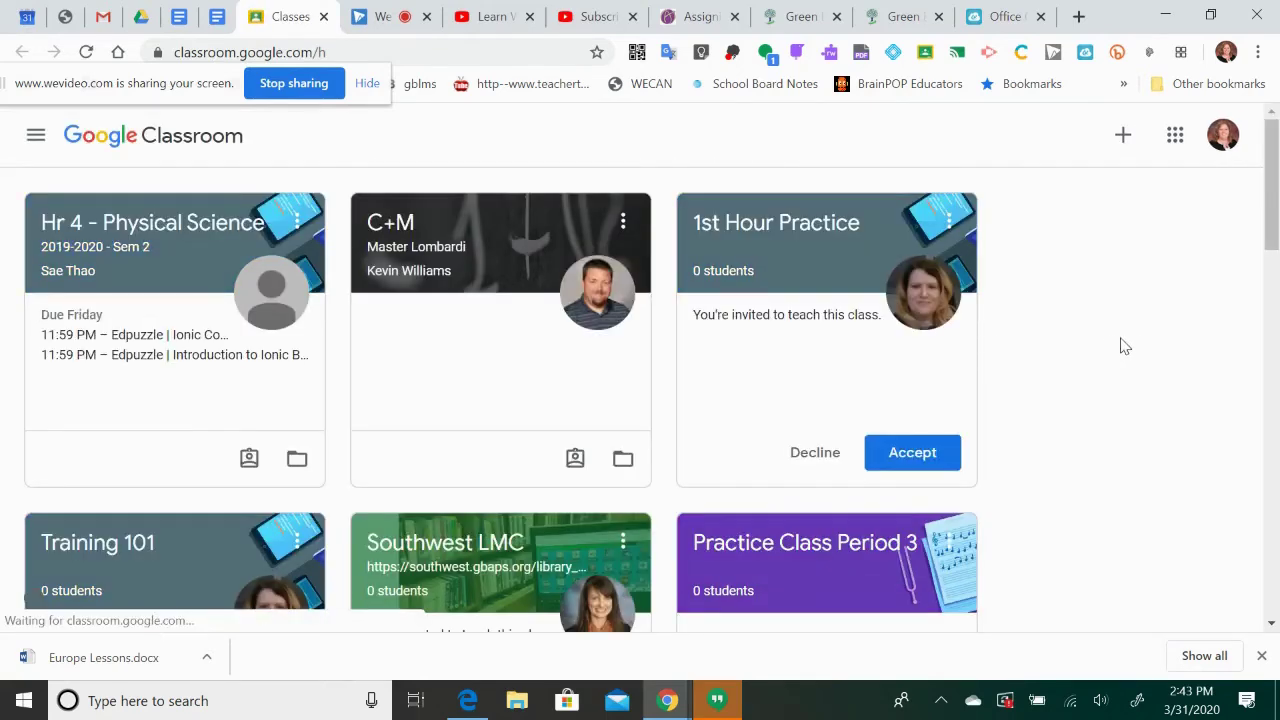
{"action": "scroll", "coordinate": [1127, 340], "scroll_direction": "down", "scroll_amount": 3}
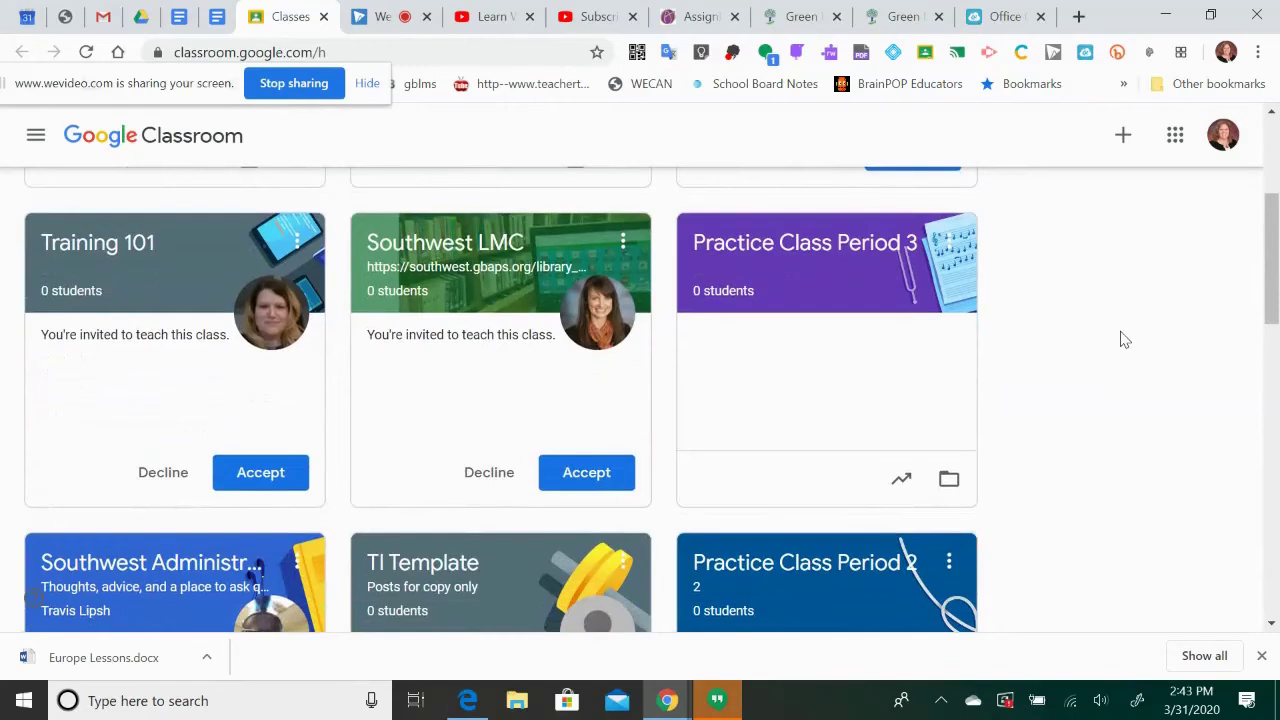
{"action": "scroll", "coordinate": [1000, 310], "scroll_direction": "down", "scroll_amount": 1}
{"action": "scroll", "coordinate": [970, 270], "scroll_direction": "up", "scroll_amount": 1}
{"action": "left_click", "coordinate": [822, 245]}
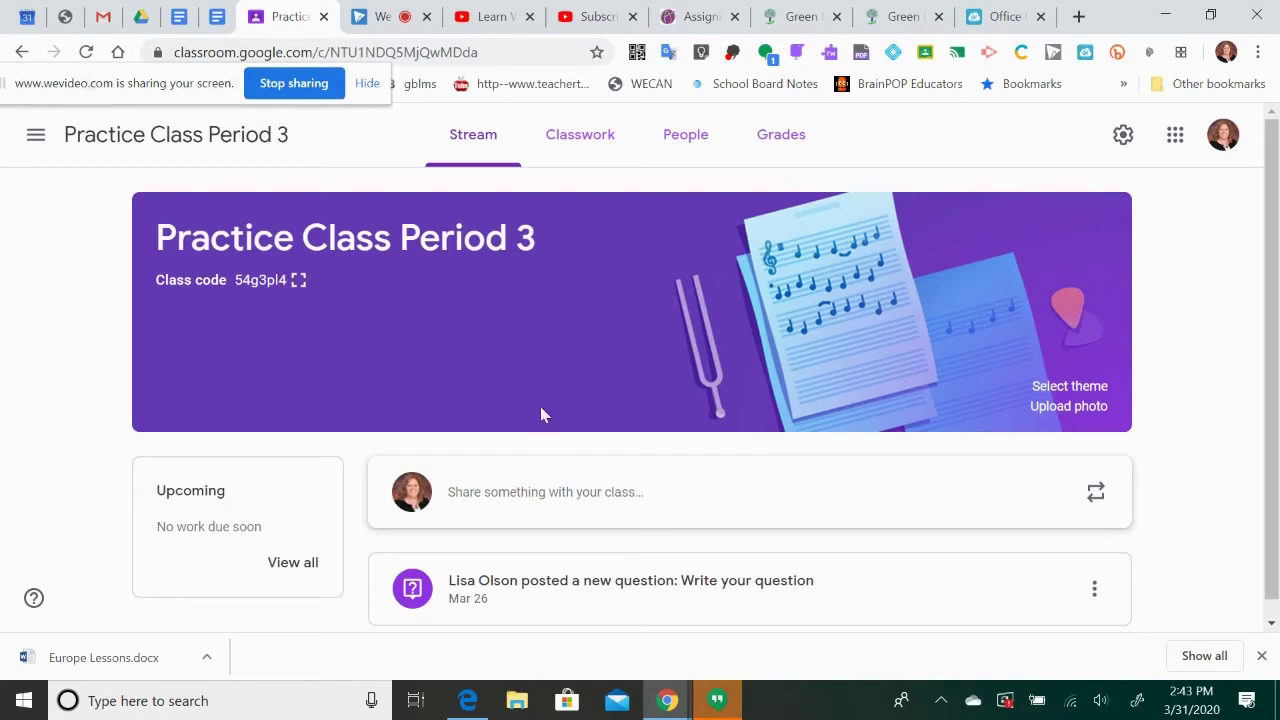
Create a new classwork material titled "Europe Lessons"
{"action": "left_click", "coordinate": [584, 143]}
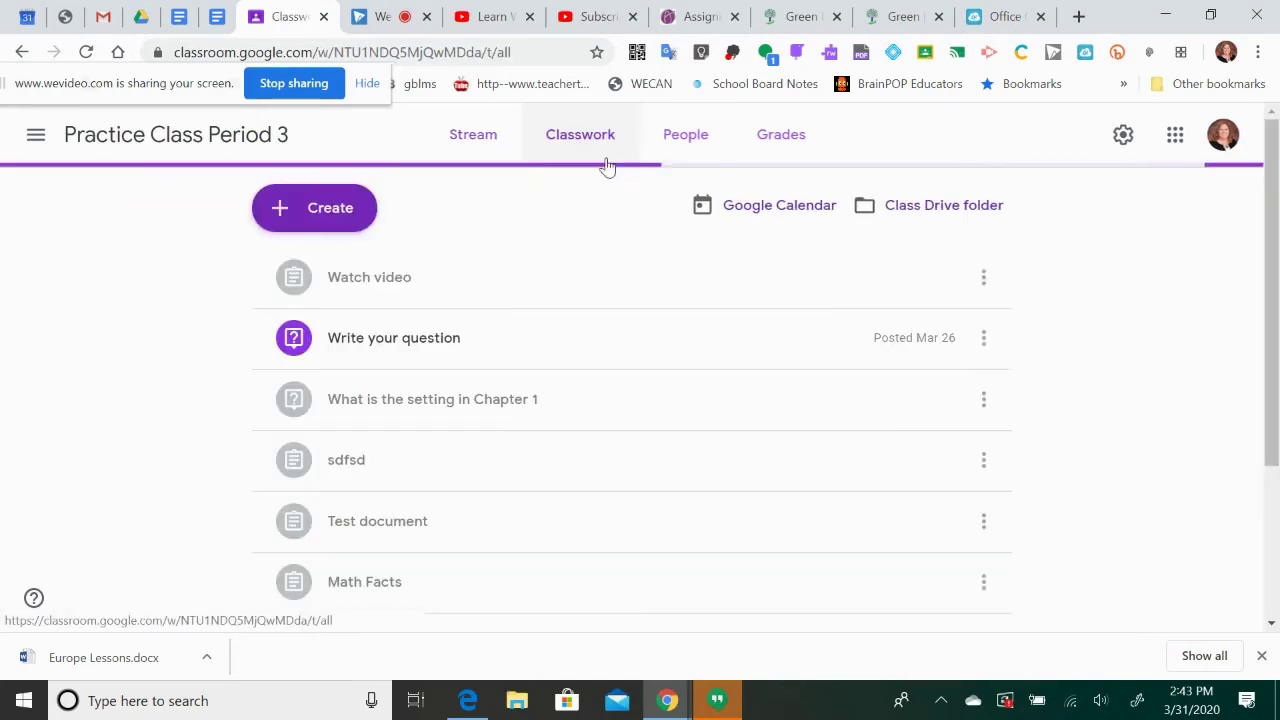
{"action": "left_click", "coordinate": [316, 214]}
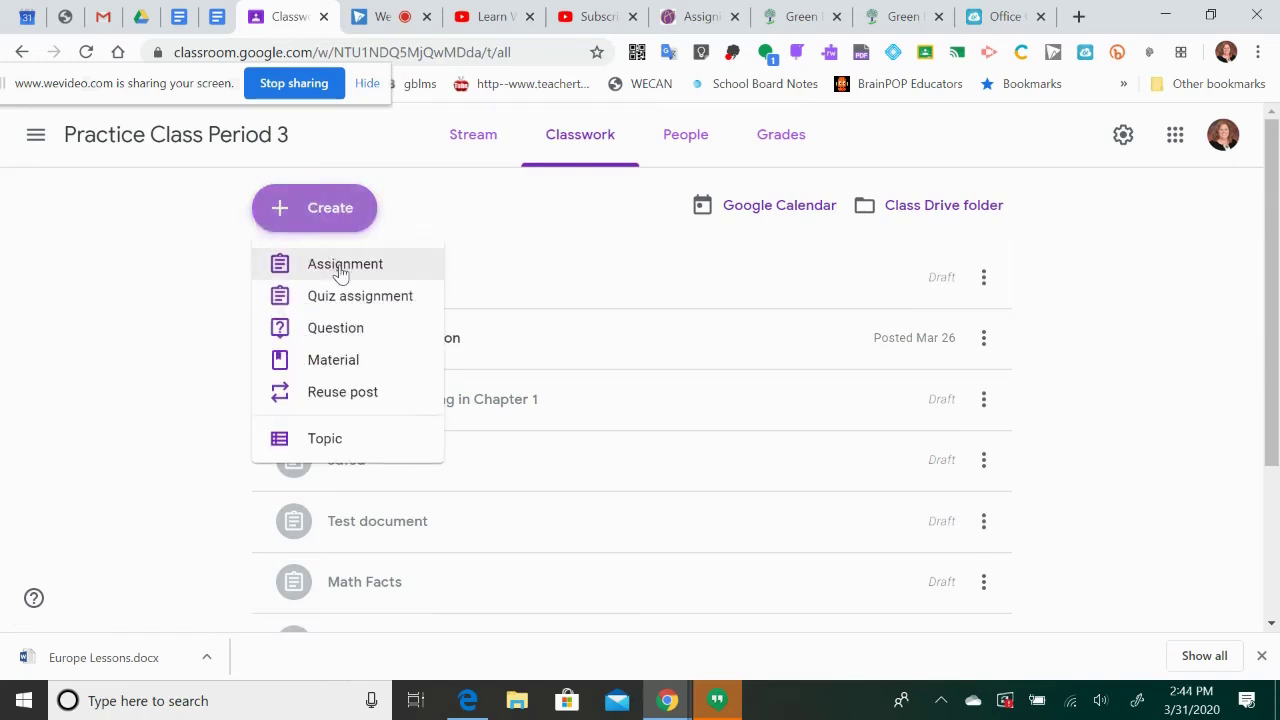
{"action": "left_click", "coordinate": [340, 362]}
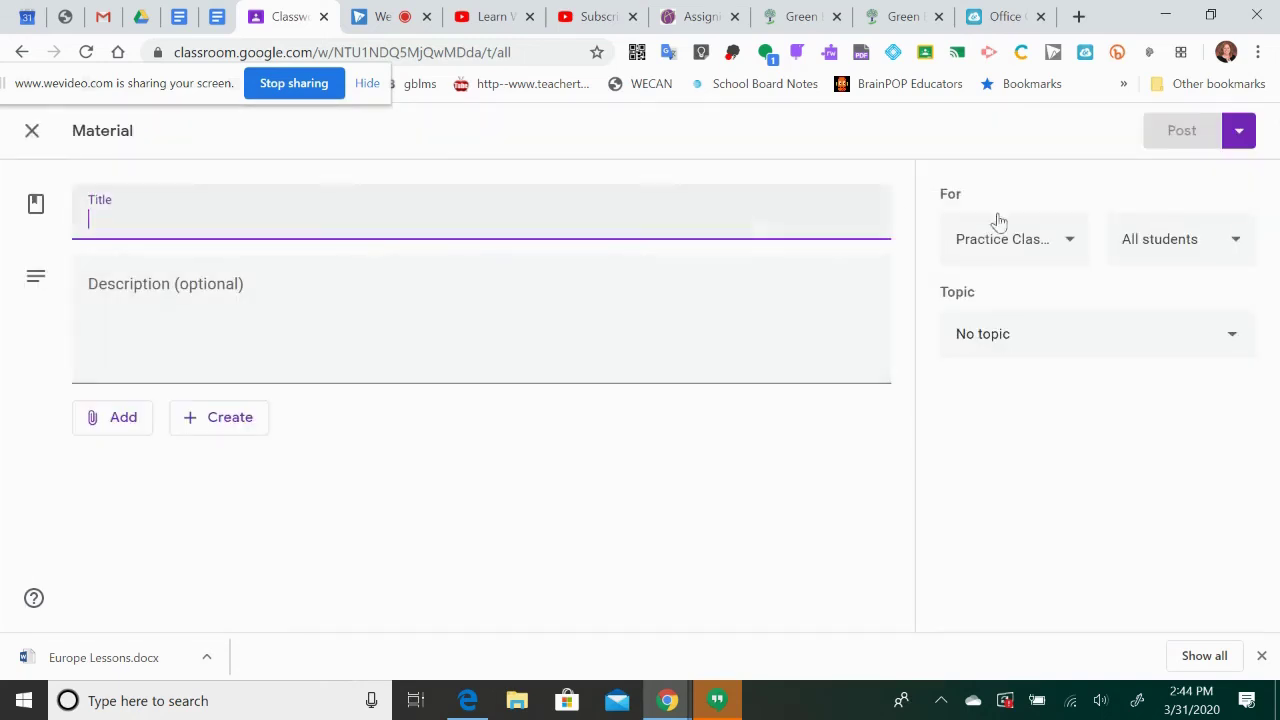
{"action": "type", "text": "eu"}
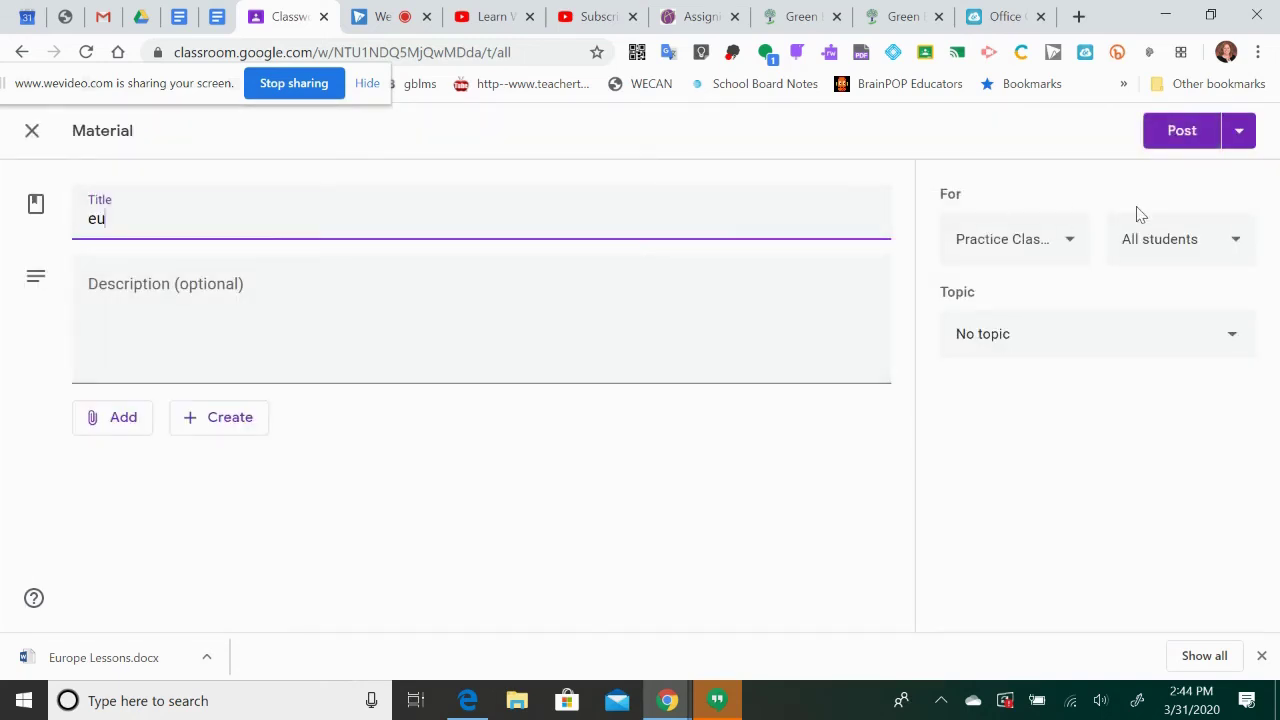
{"action": "key", "text": "BackSpace"}
{"action": "type", "text": "Europe Lessons"}
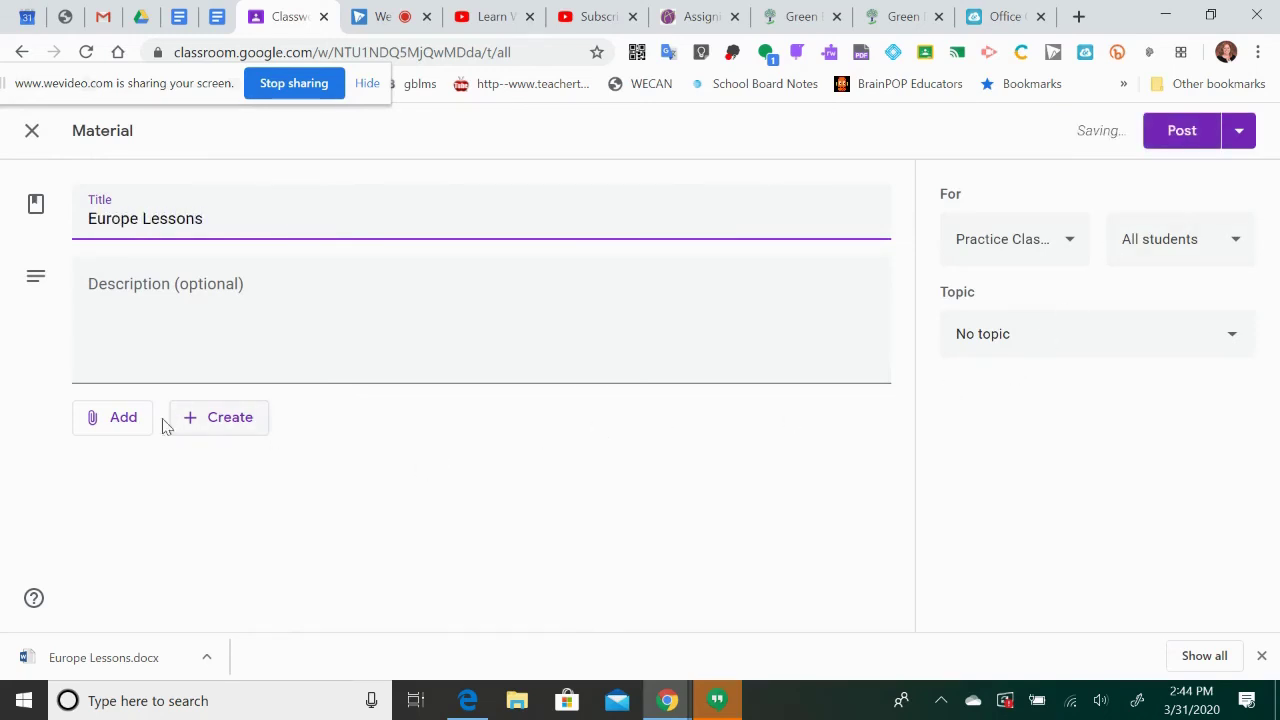
Upload the Europe Lessons Word file from the Desktop as an attachment and post the material to the class
{"action": "left_click", "coordinate": [108, 418]}
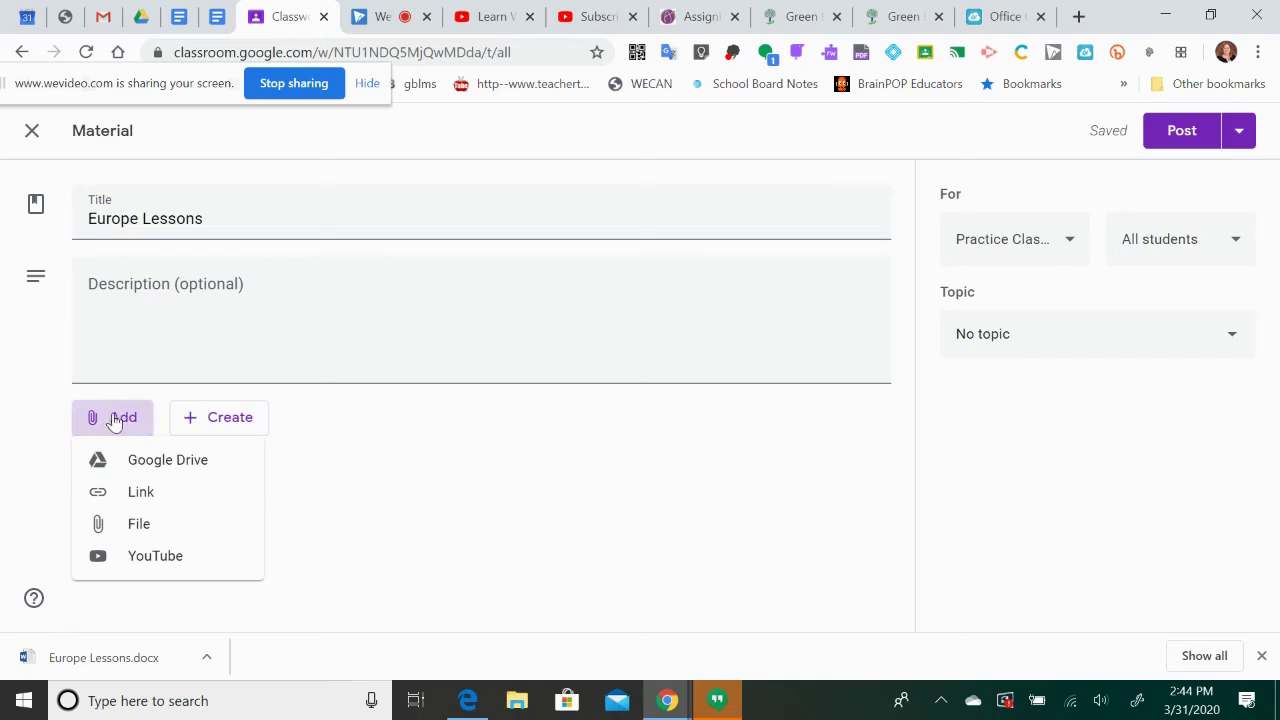
{"action": "left_click", "coordinate": [142, 527]}
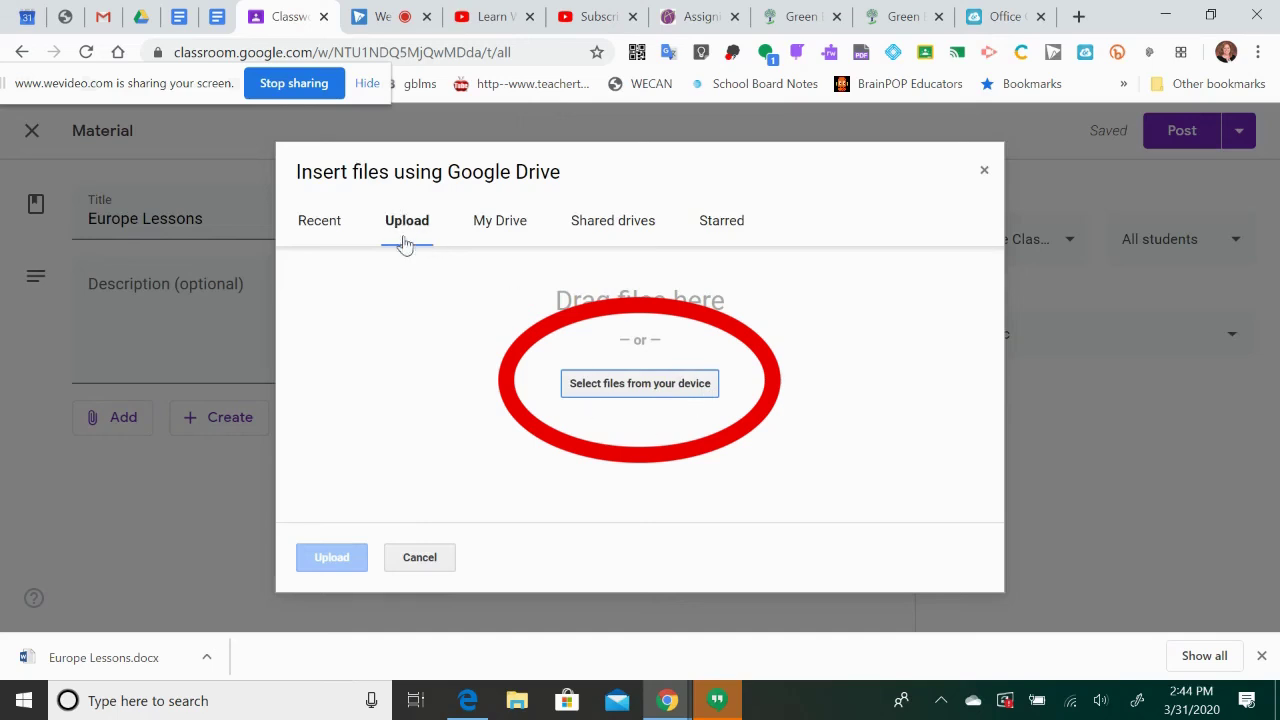
{"action": "left_click", "coordinate": [651, 390]}
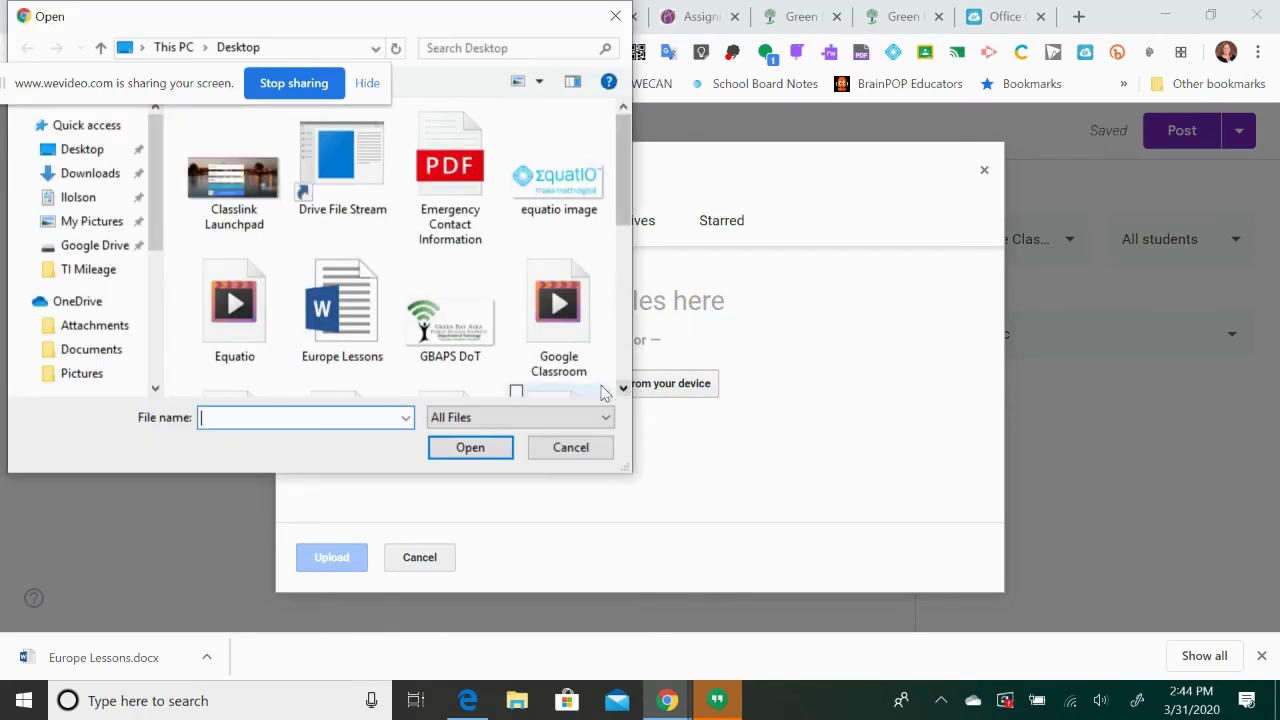
{"action": "left_click", "coordinate": [82, 150]}
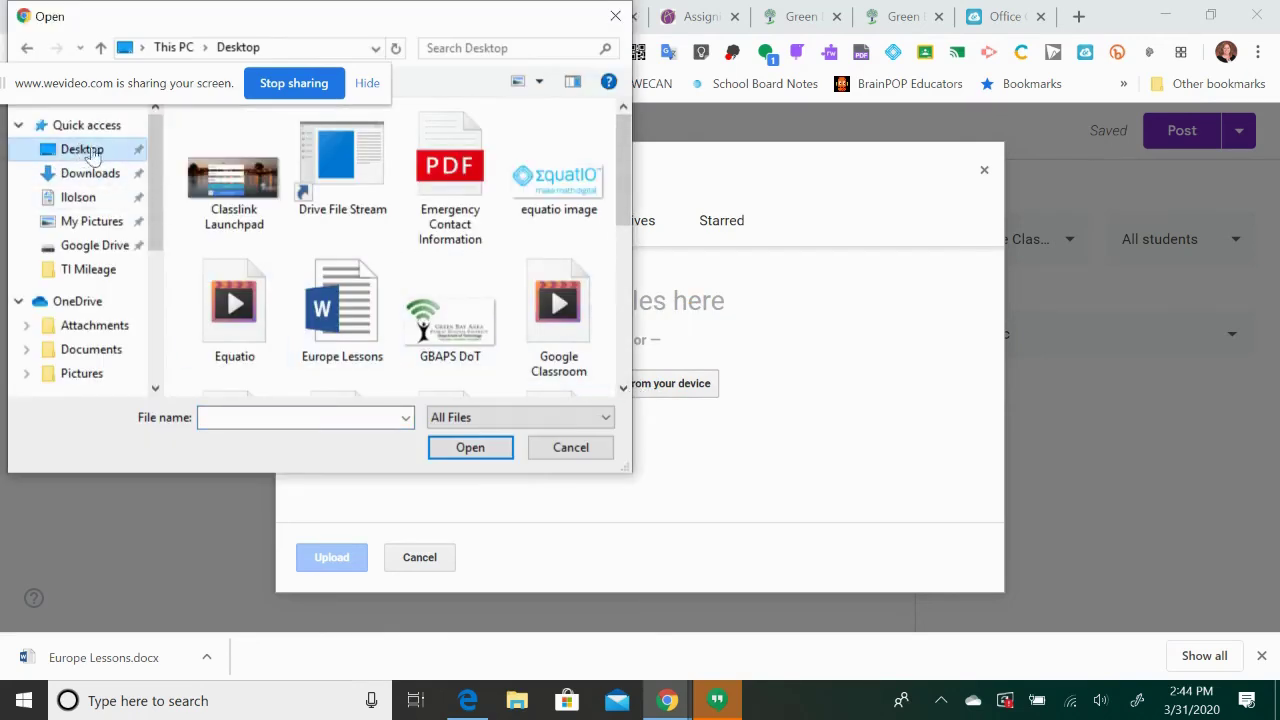
{"action": "double_click", "coordinate": [347, 320]}
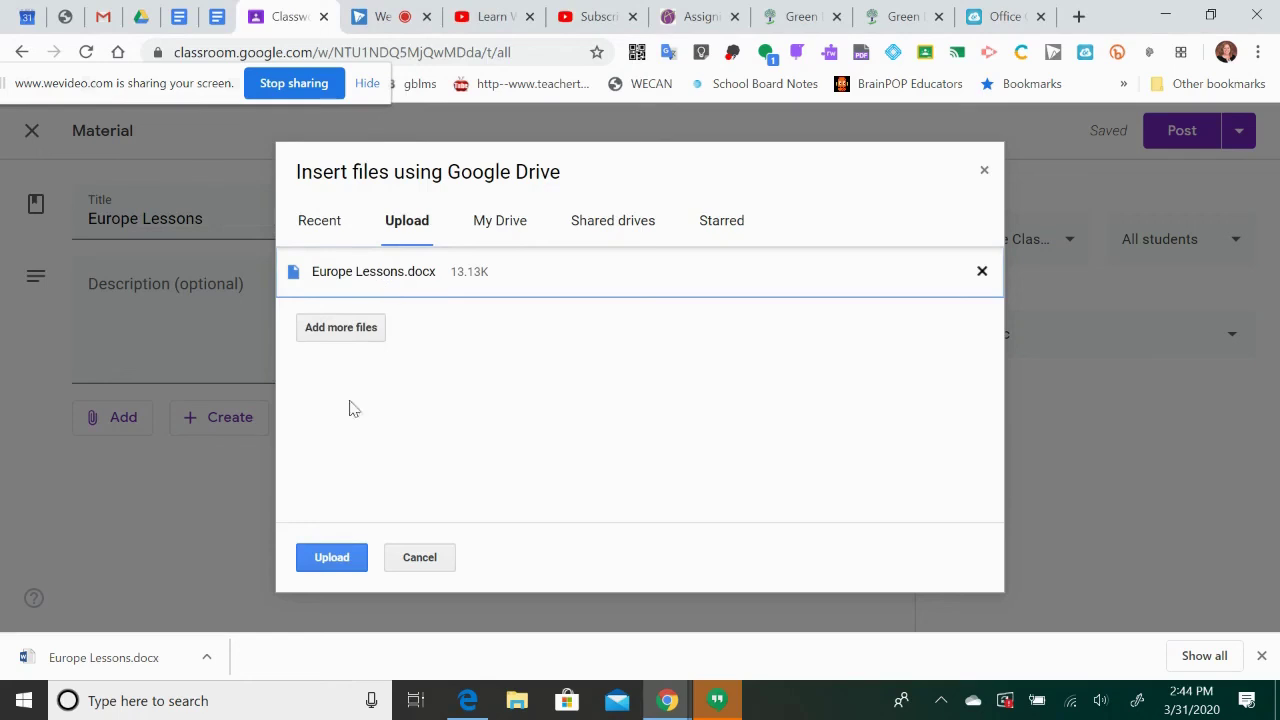
{"action": "left_click", "coordinate": [334, 564]}
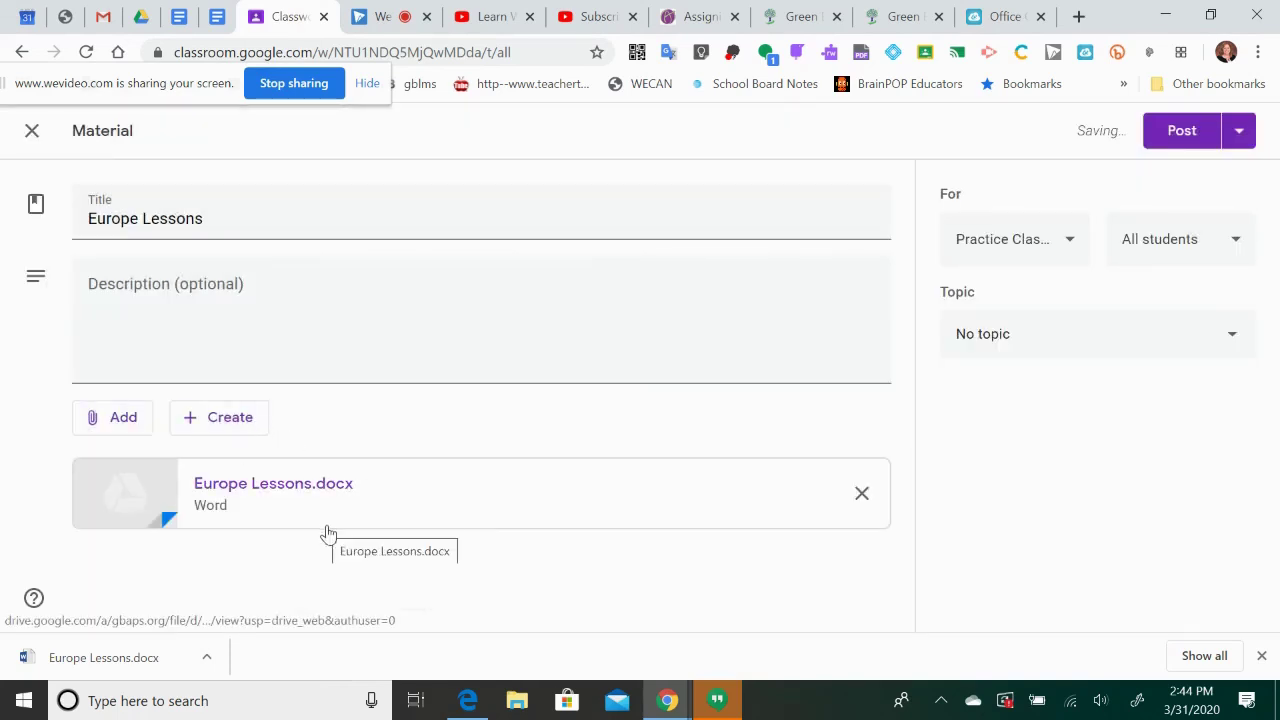
{"action": "left_click", "coordinate": [1245, 135]}
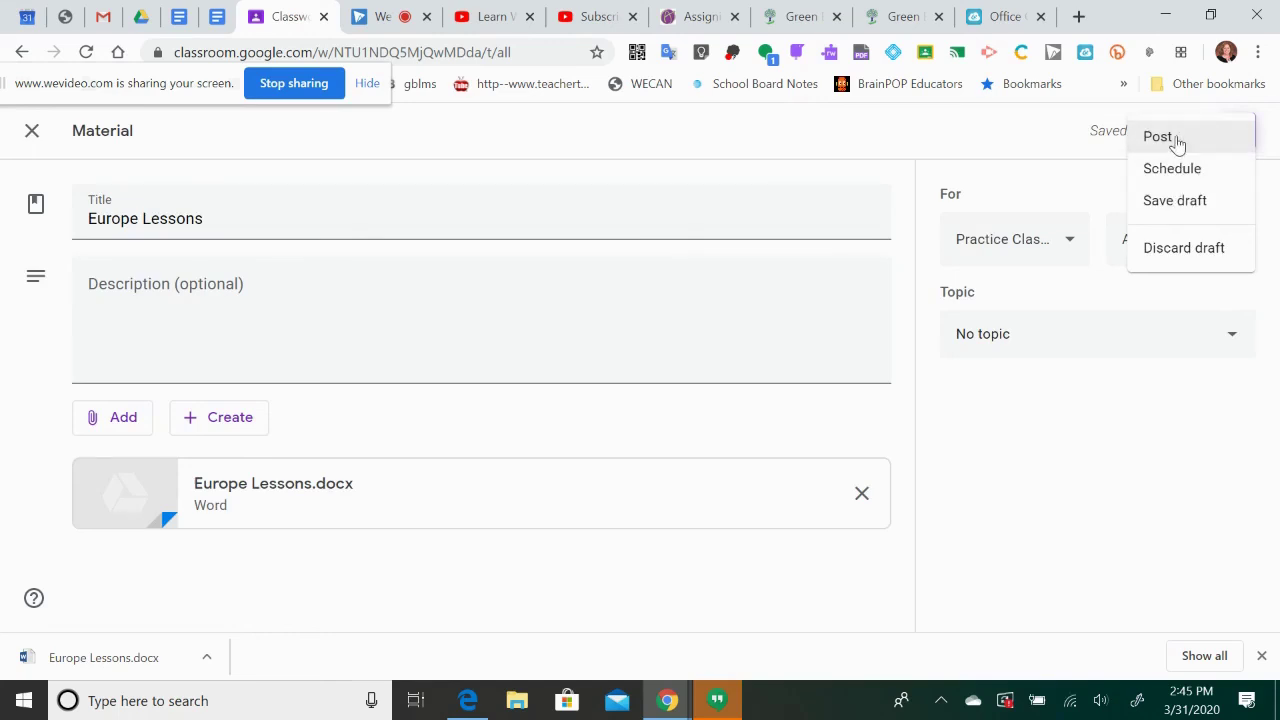
{"action": "left_click", "coordinate": [1177, 140]}
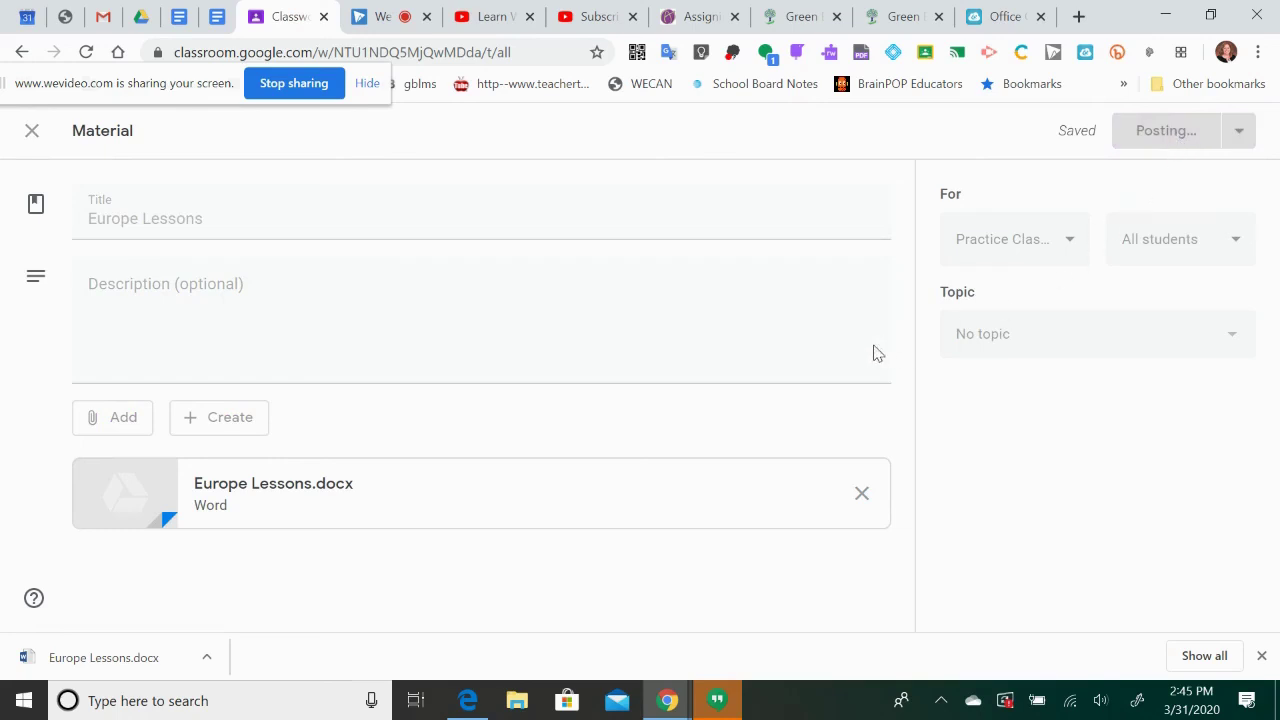